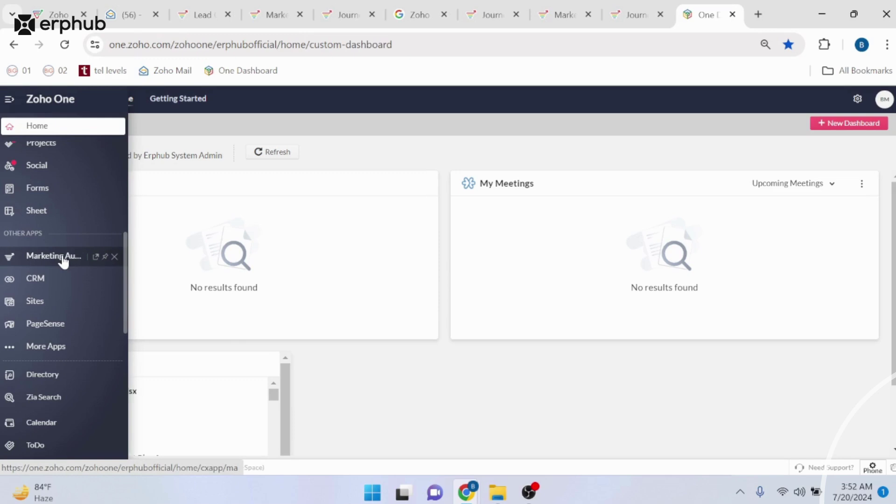
- Open Marketing Automation, check the email campaigns list and return to the journeys listing
click(64, 257)
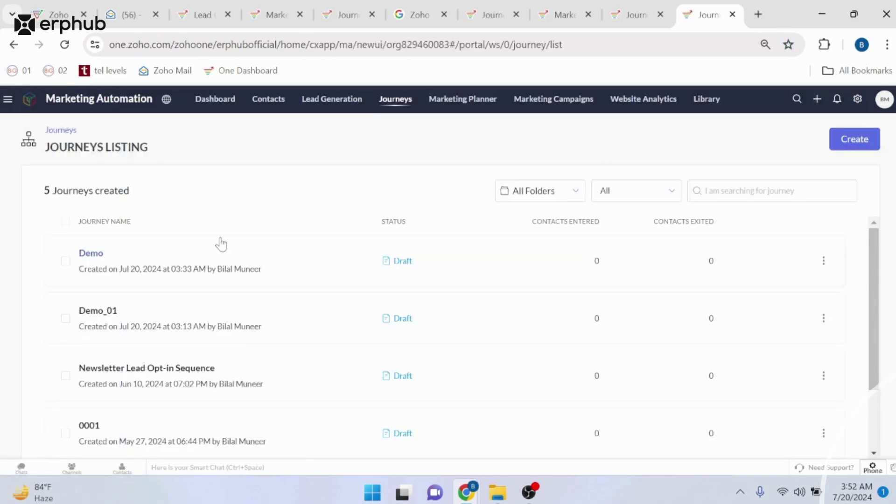
mouse_move(399, 101)
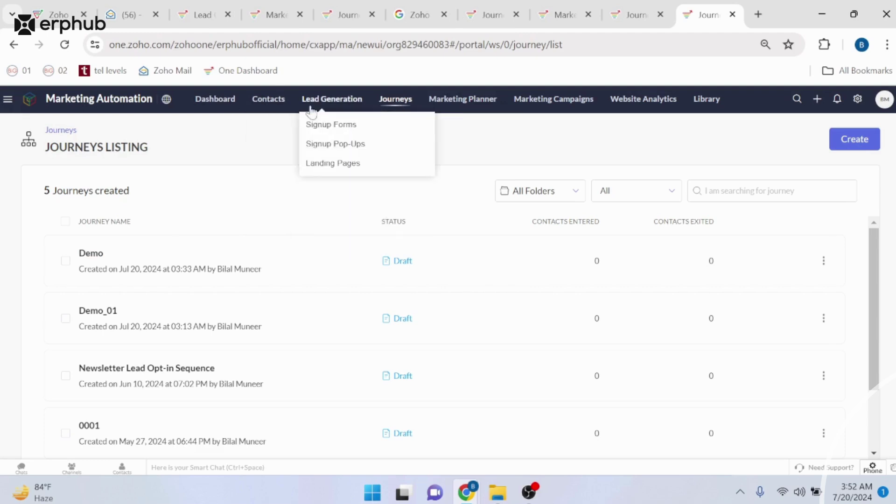
mouse_move(433, 108)
mouse_move(552, 104)
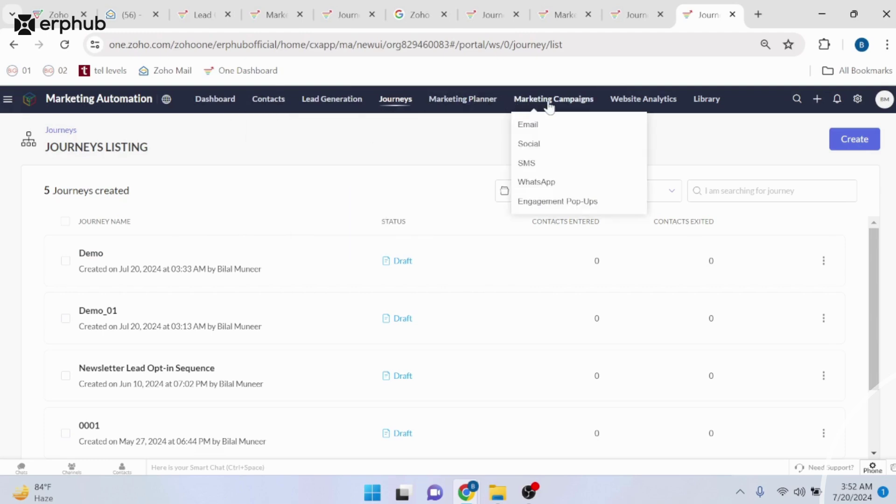
click(543, 129)
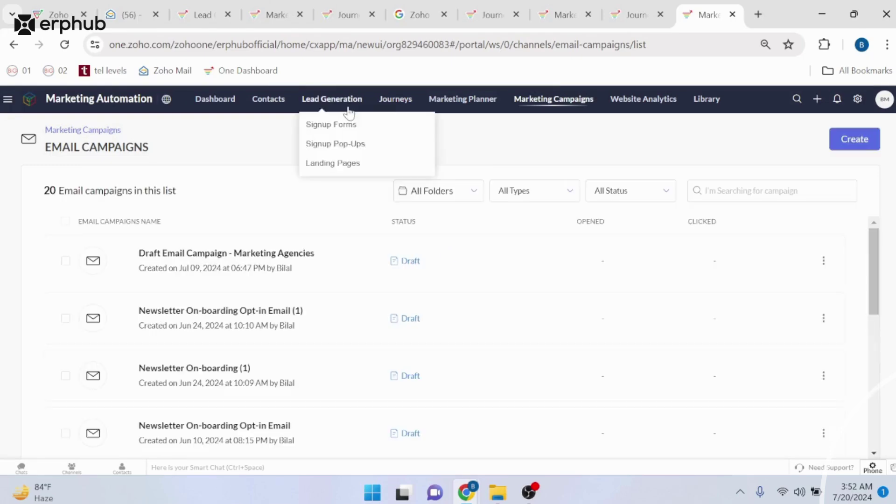
click(386, 104)
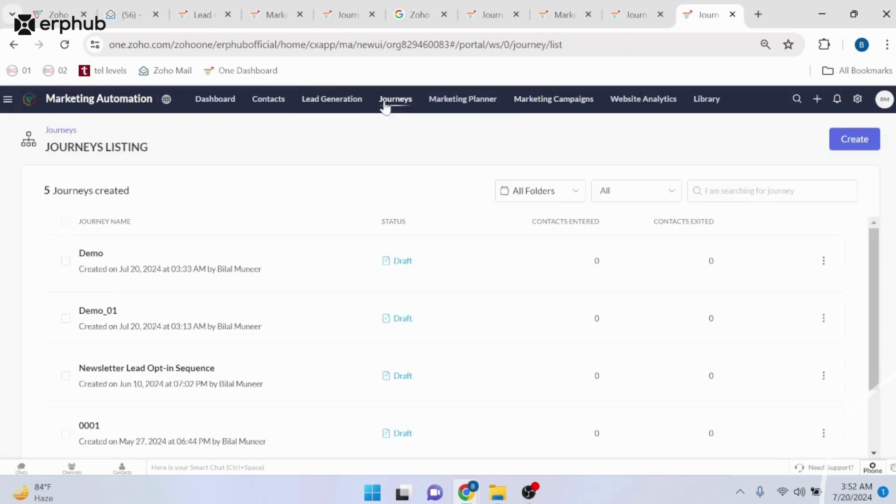
mouse_move(317, 113)
- Start a new journey named Demo_001 and proceed to the template selection
click(863, 142)
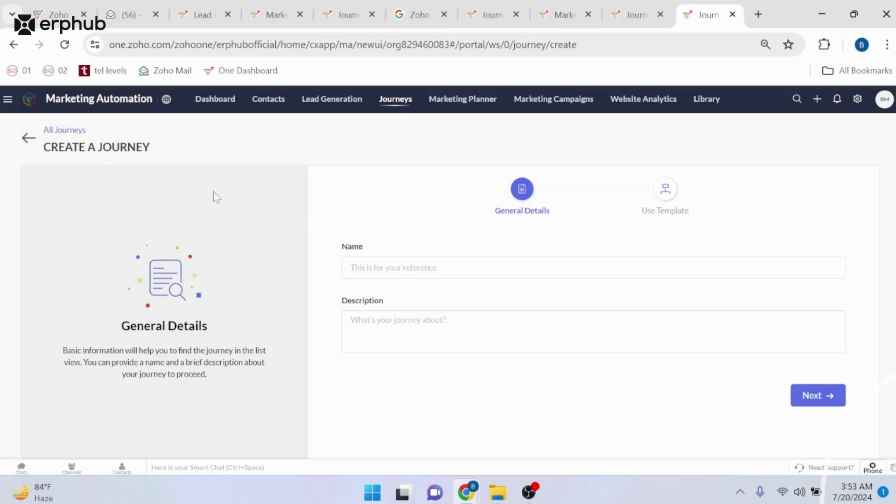
click(27, 140)
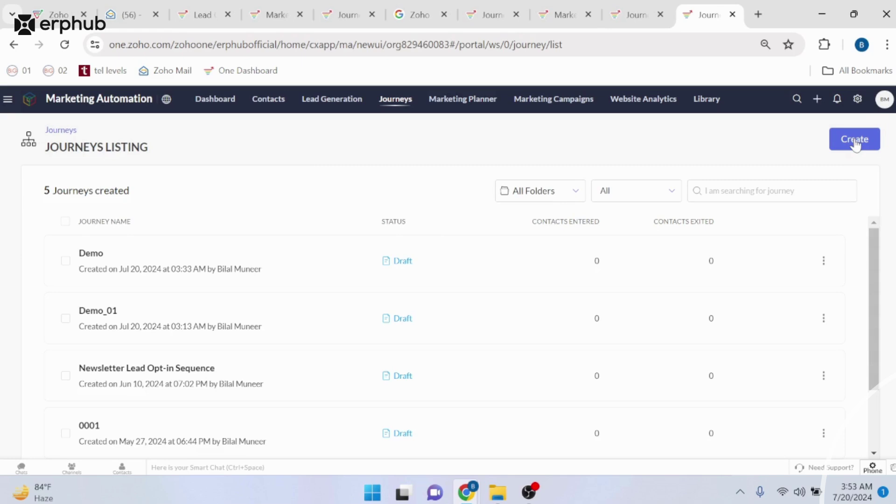
click(855, 139)
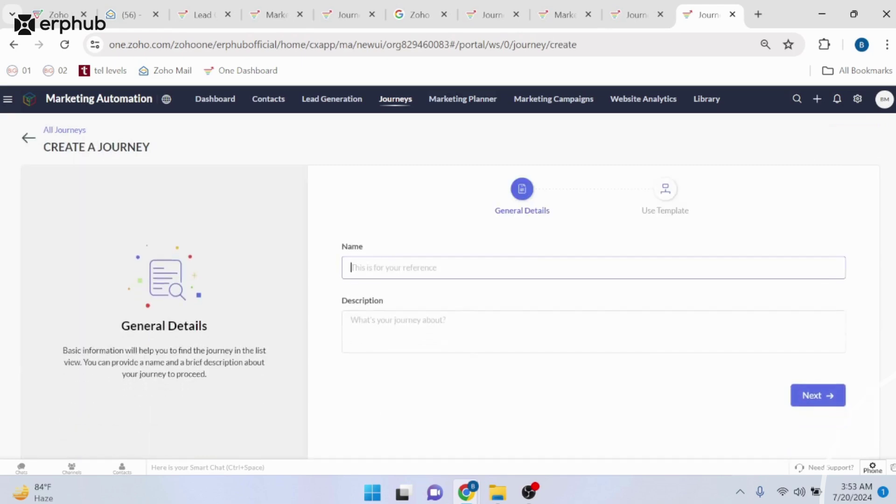
text(D)
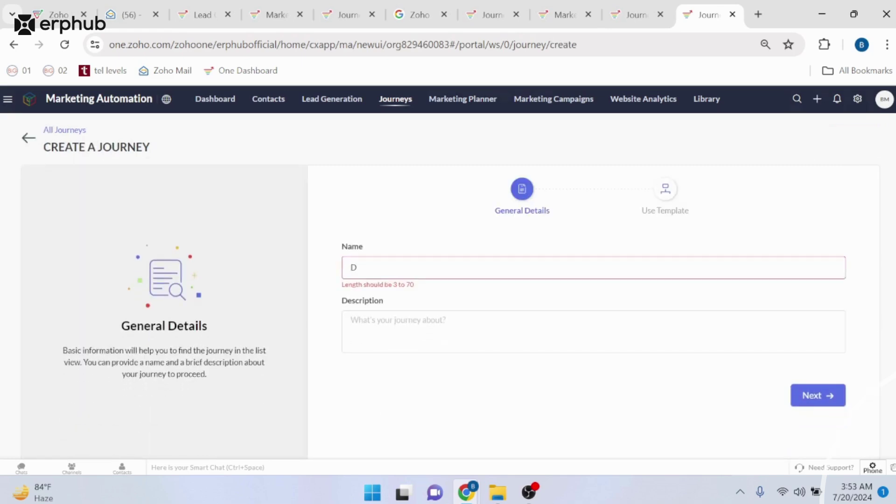
text(emo_001)
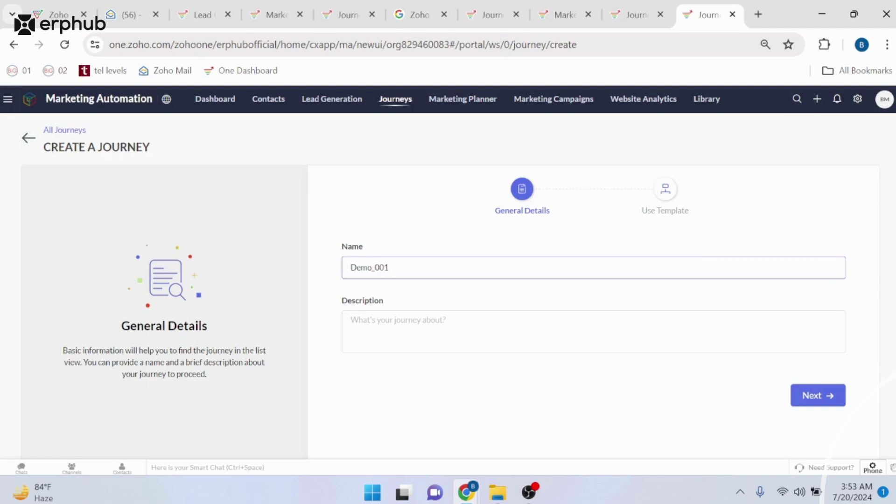
click(811, 400)
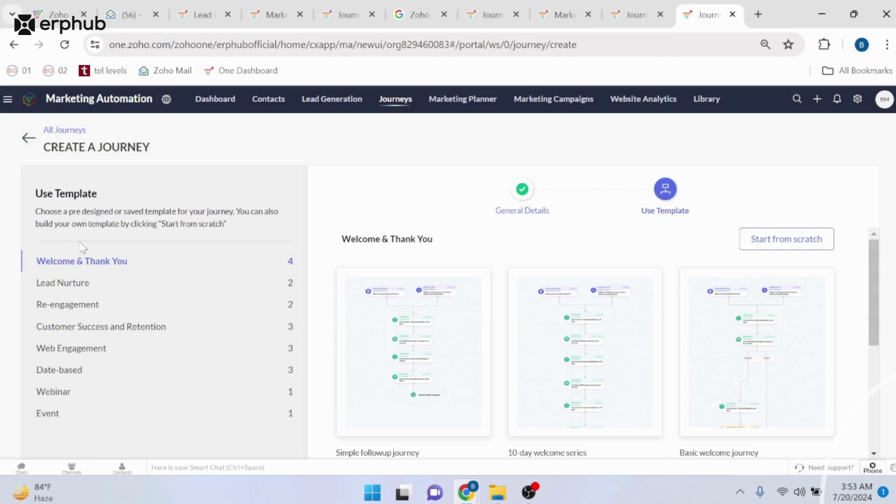
- Browse the journey templates for Welcome & Thank You, Lead Nurture and Re-engagement
mouse_move(513, 306)
scroll(513, 306, down, 1)
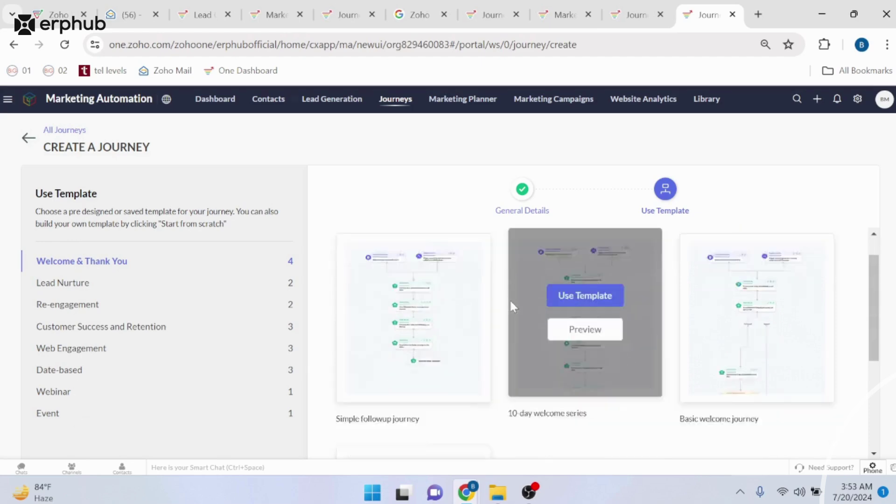
scroll(511, 313, down, 5)
scroll(510, 316, up, 4)
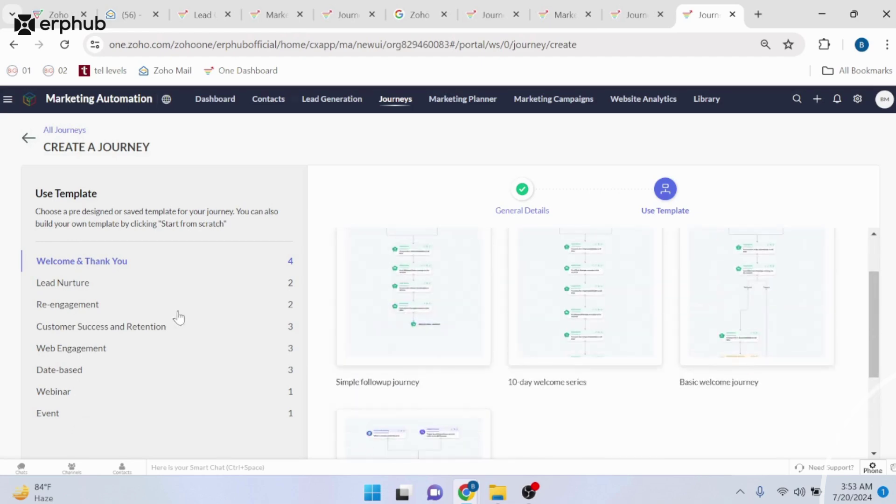
click(59, 286)
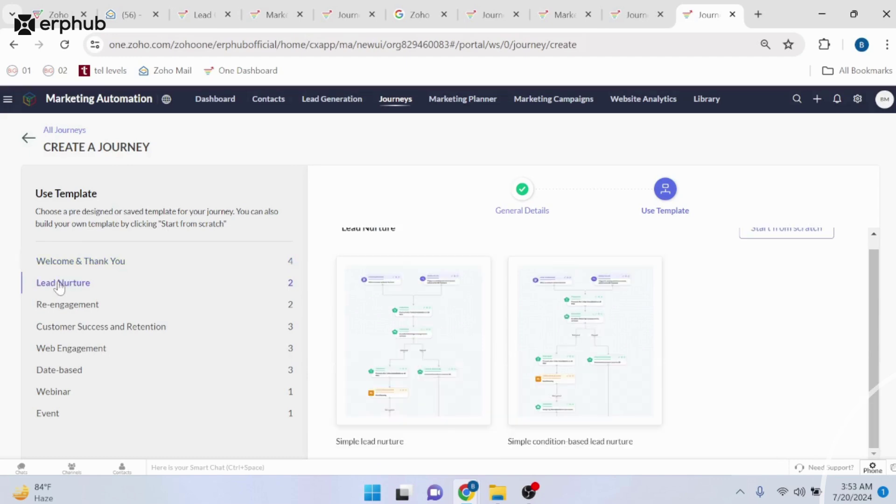
click(66, 308)
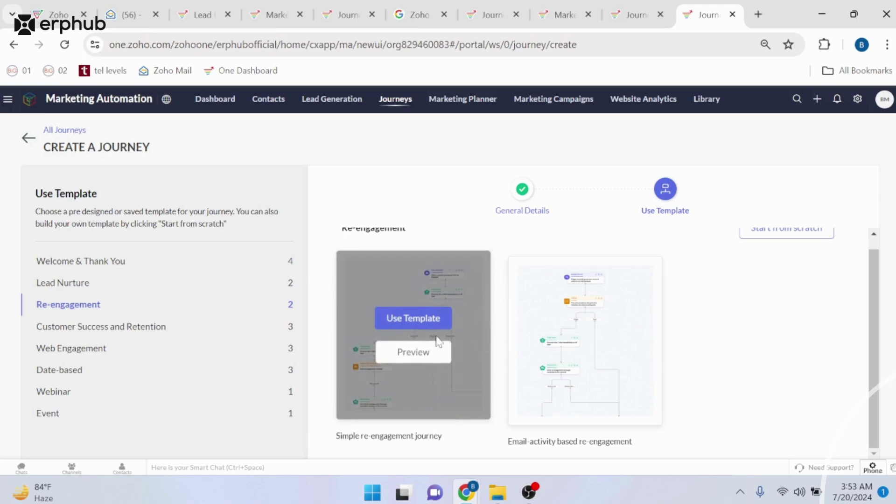
mouse_move(584, 334)
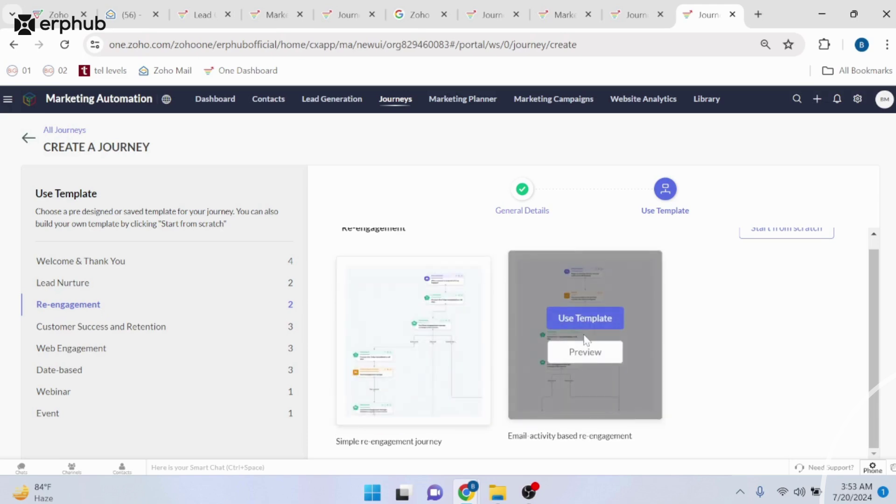
mouse_move(450, 334)
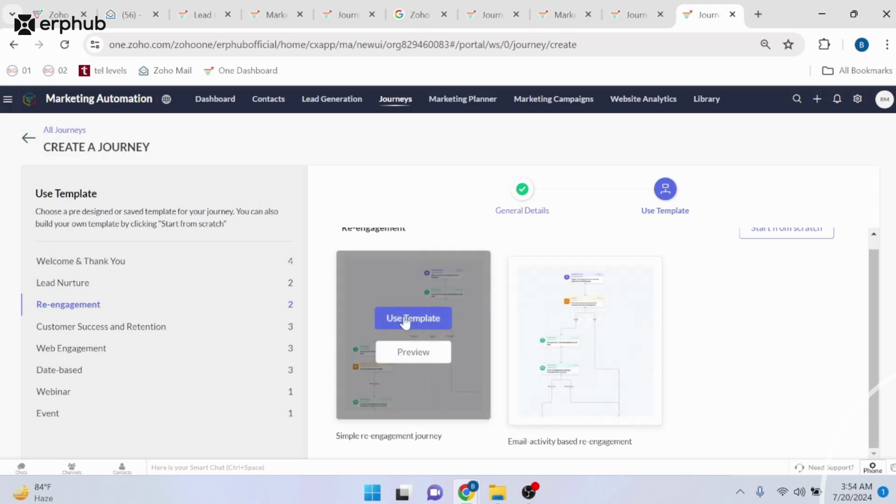
- Go back over the Welcome & Thank You templates and start the journey from scratch instead
click(111, 262)
scroll(636, 285, up, 3)
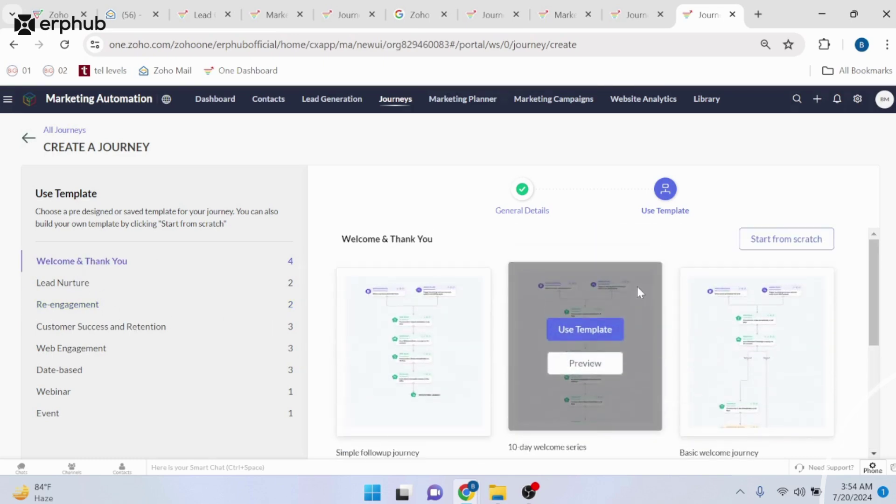
scroll(488, 274, down, 3)
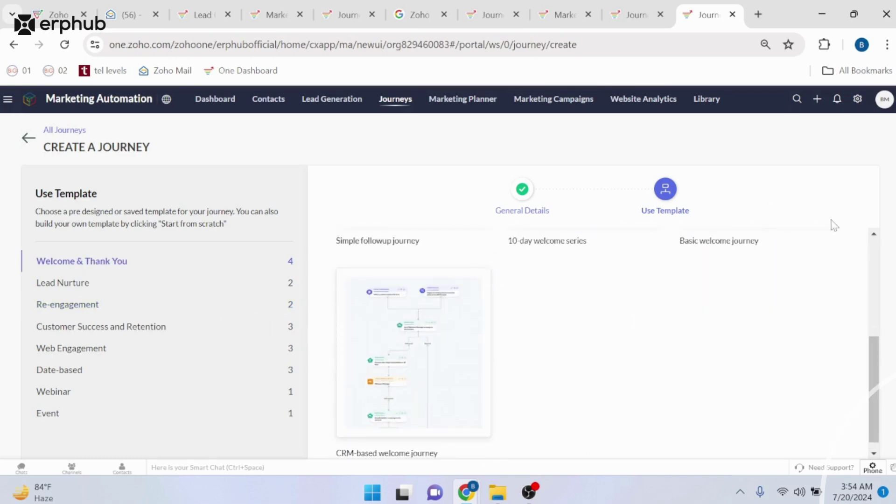
scroll(765, 380, up, 3)
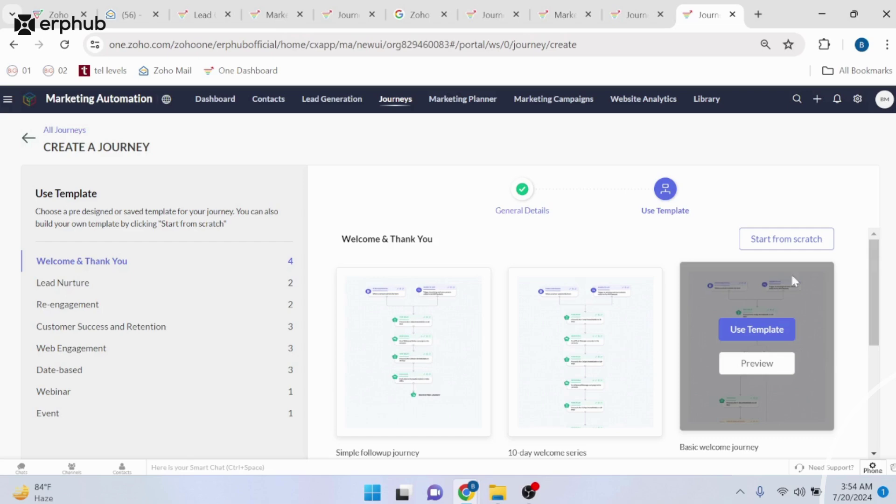
click(788, 248)
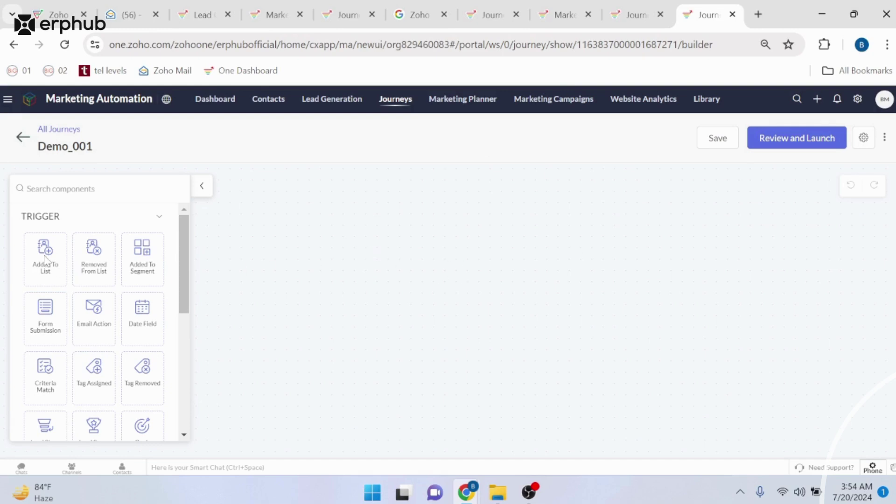
- Try out the Added To List, Email Action and Date Field triggers on the journey canvas and delete them
drag(45, 258, 362, 256)
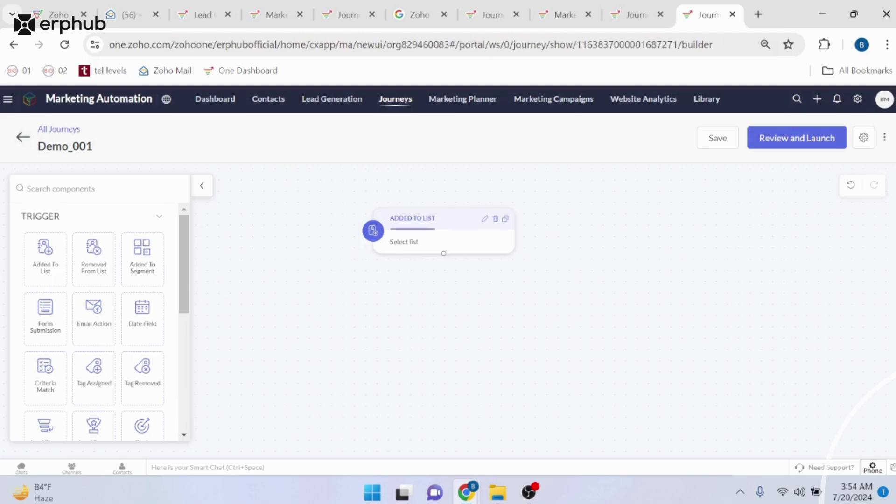
drag(94, 310, 546, 336)
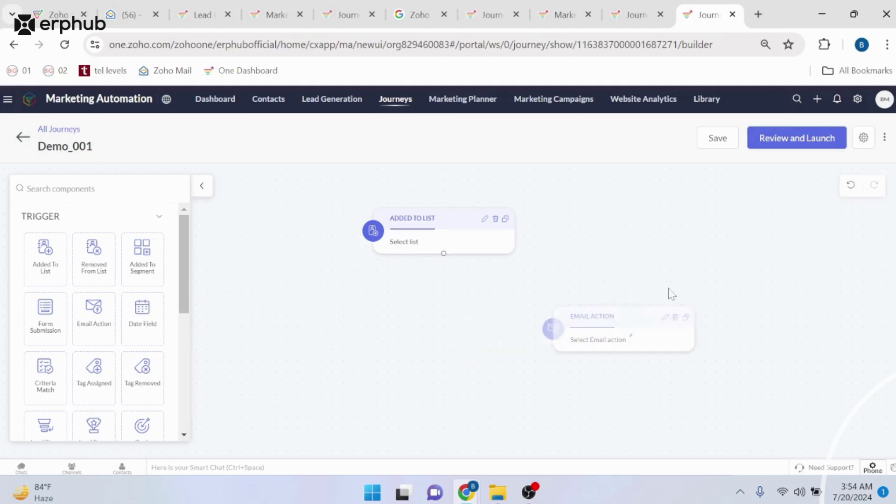
click(496, 219)
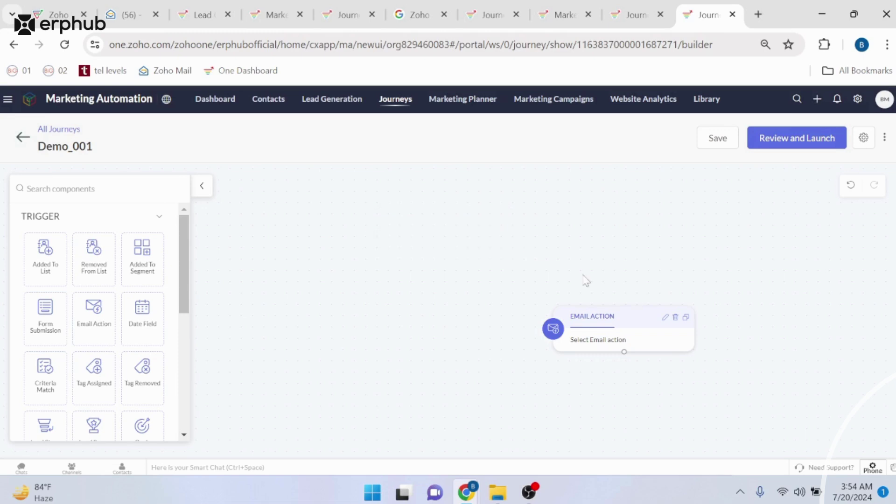
click(673, 317)
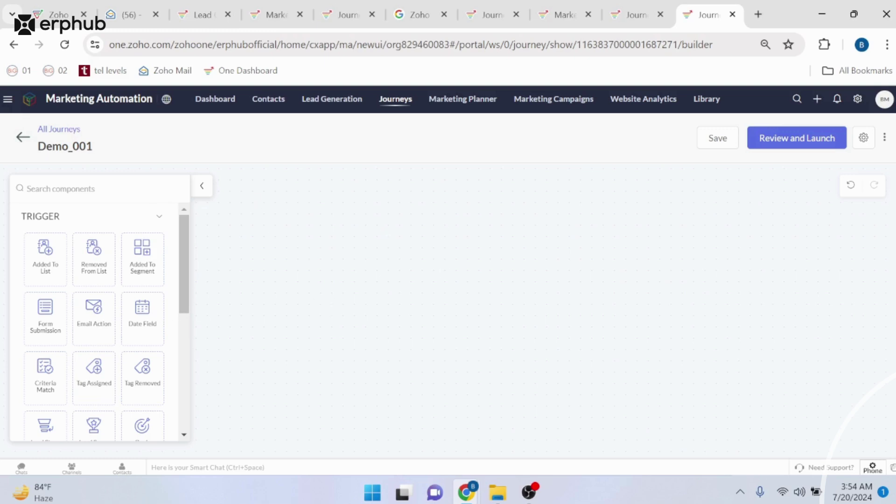
drag(142, 317, 405, 282)
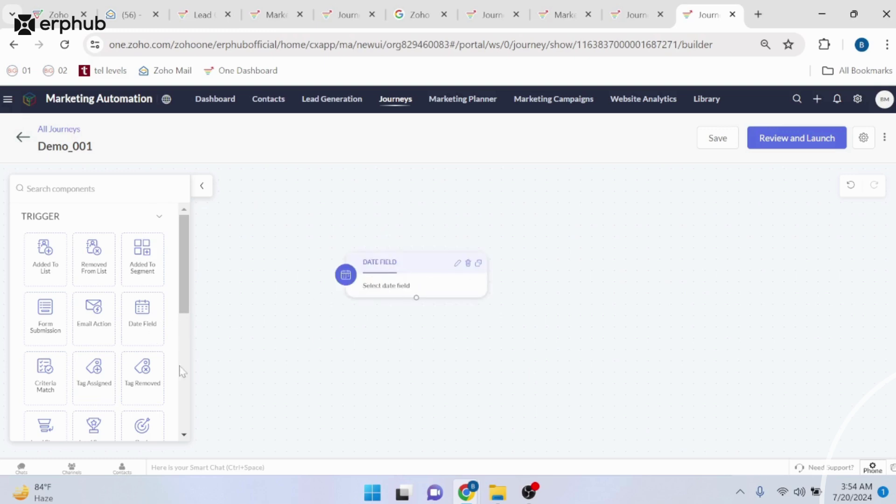
click(469, 263)
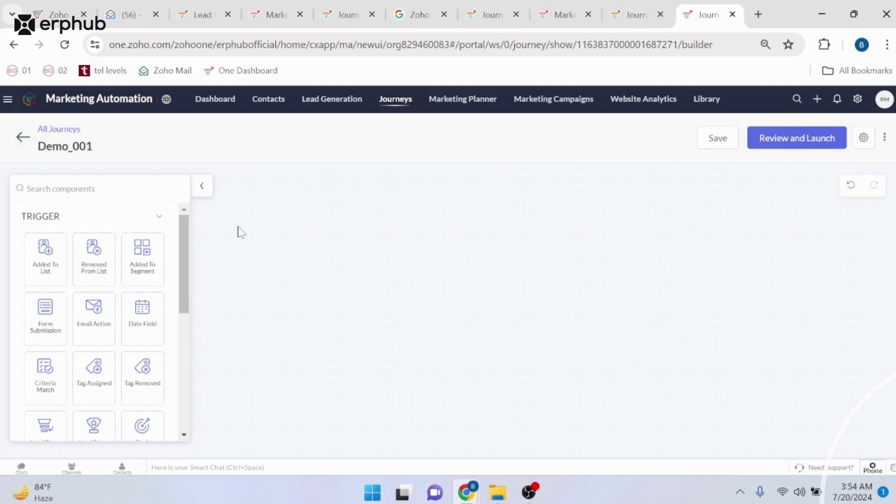
- Review the available action components and add a Send Email action to the journey canvas
click(159, 222)
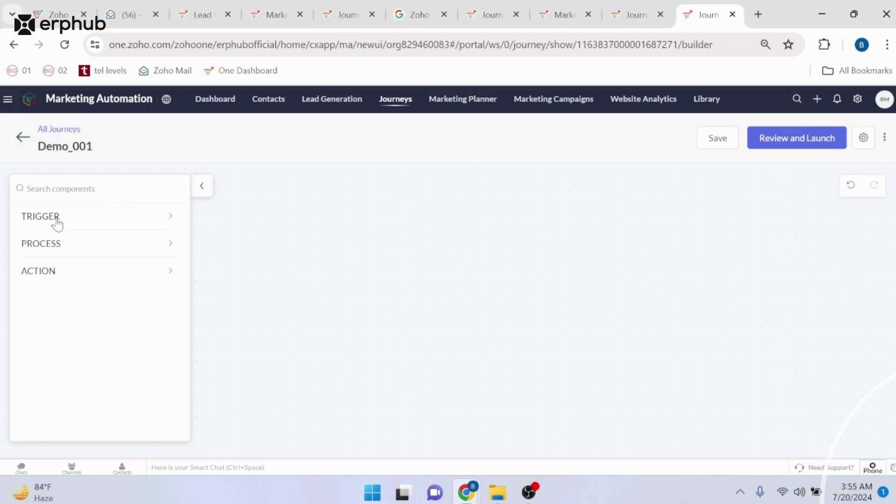
click(70, 270)
scroll(70, 271, down, 1)
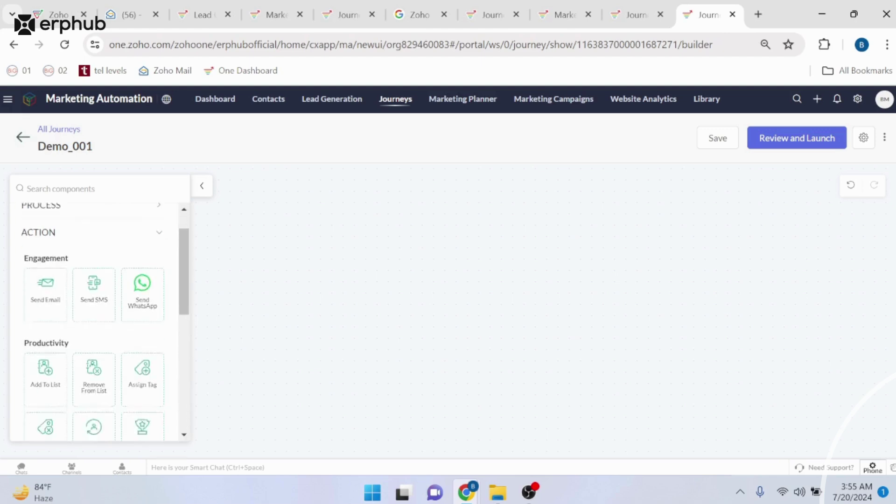
scroll(94, 343, down, 5)
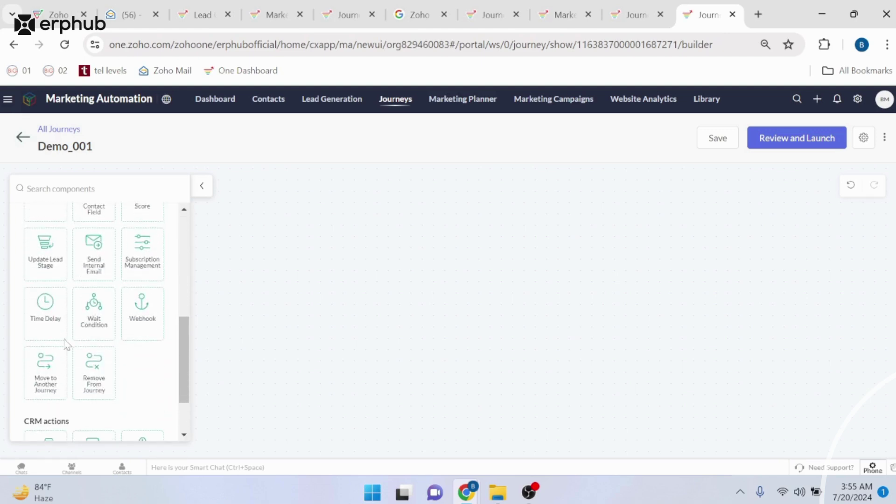
scroll(134, 397, down, 2)
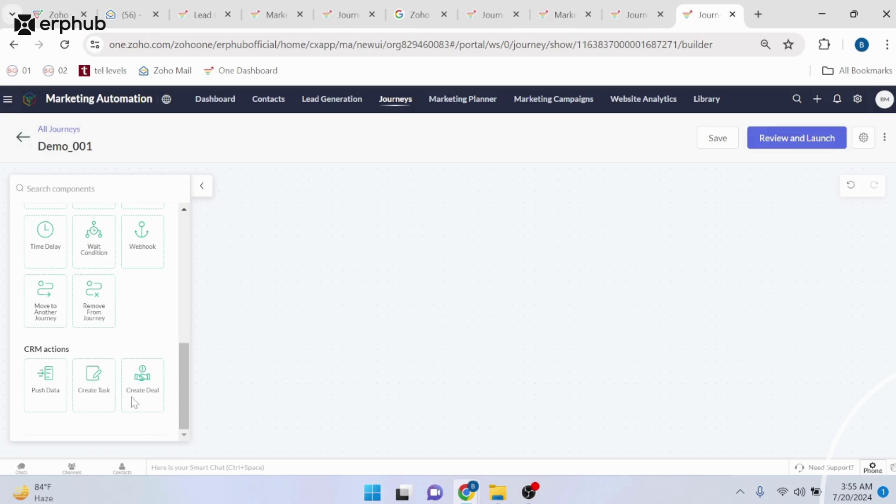
scroll(134, 402, up, 6)
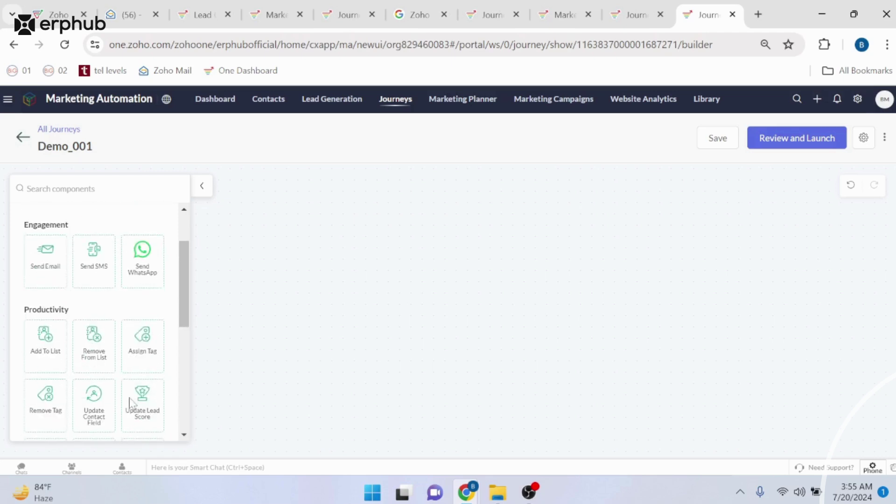
drag(46, 254, 480, 356)
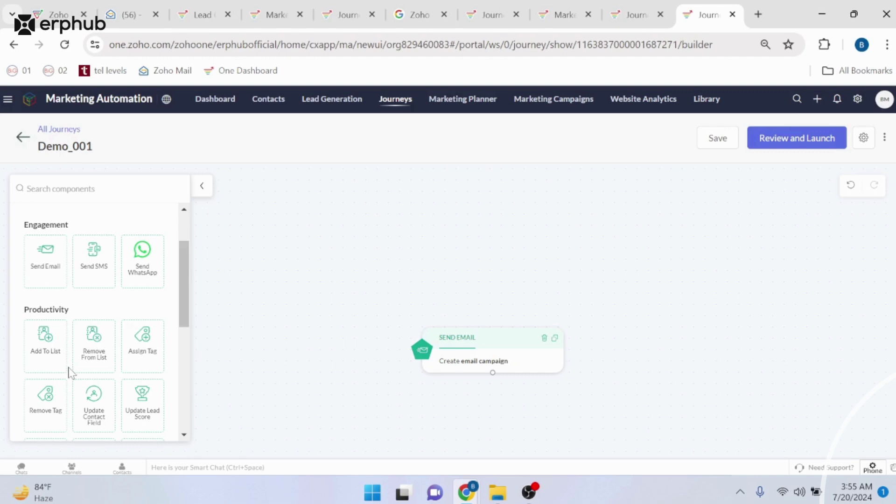
- View the available process components and reopen the list of trigger components
scroll(70, 369, up, 2)
click(72, 247)
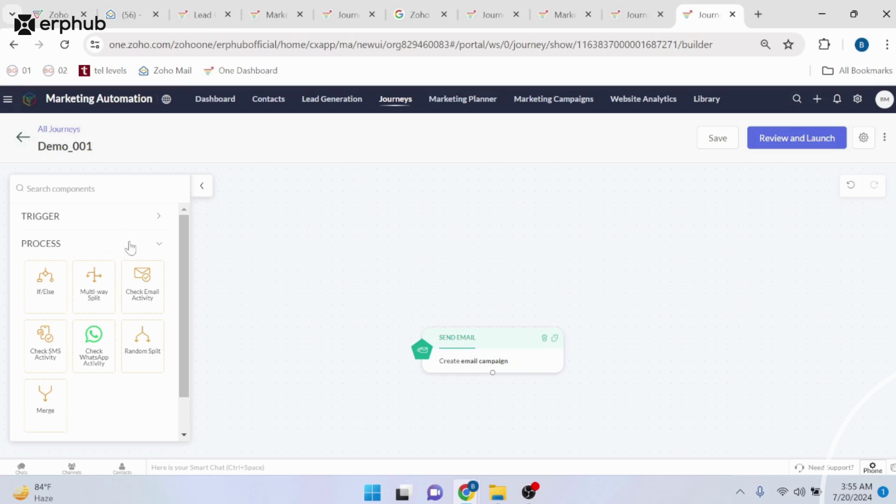
click(60, 244)
click(64, 223)
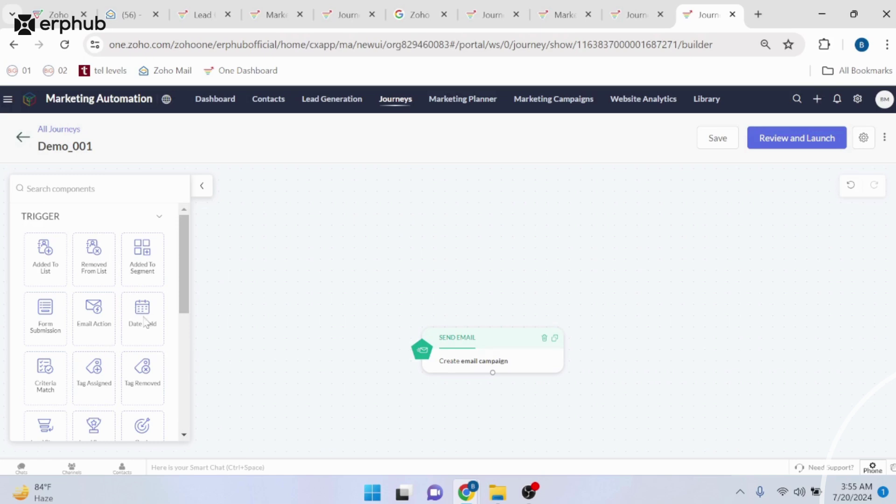
- Look through the trigger components and add a Form Submission trigger to the journey canvas above the Send Email action
scroll(74, 363, down, 2)
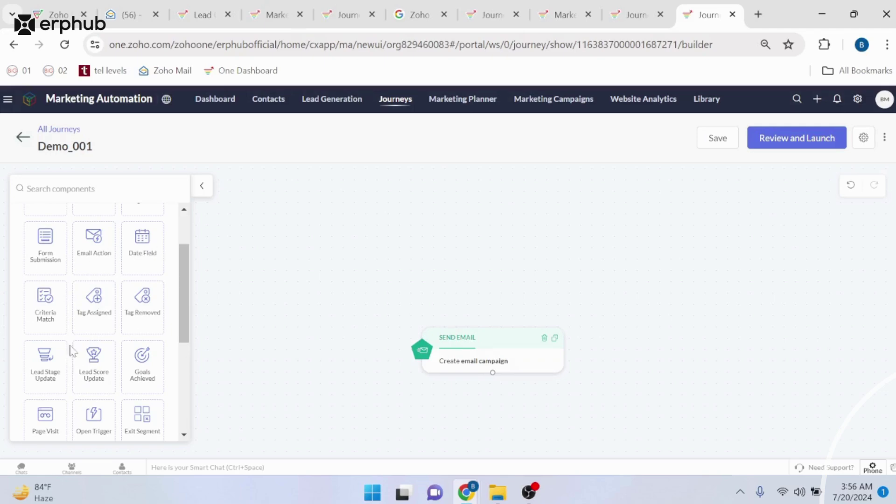
scroll(77, 376, down, 2)
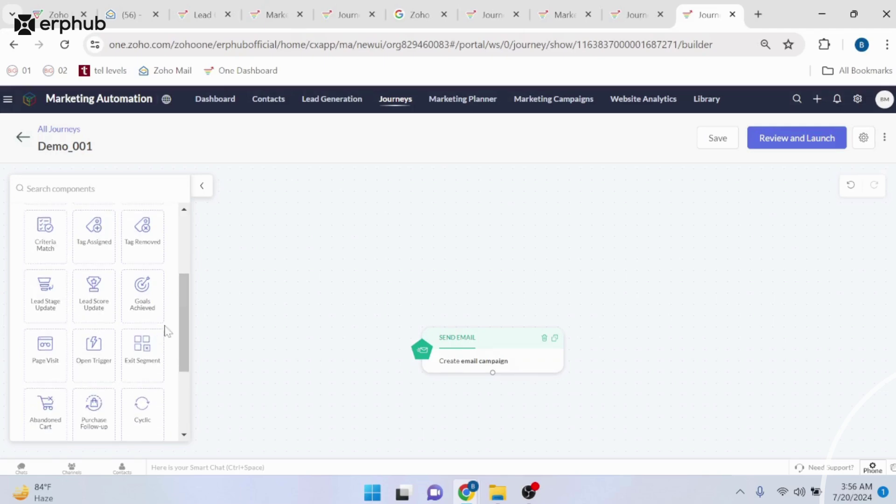
scroll(164, 330, down, 2)
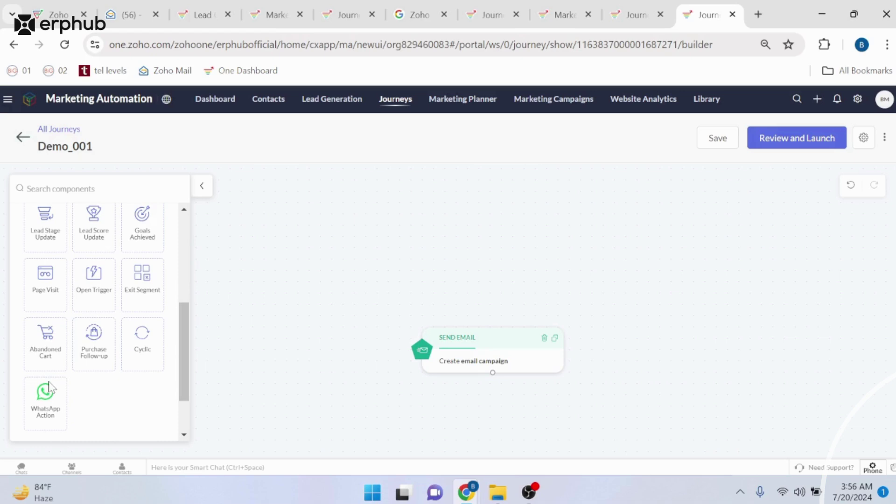
scroll(51, 390, up, 2)
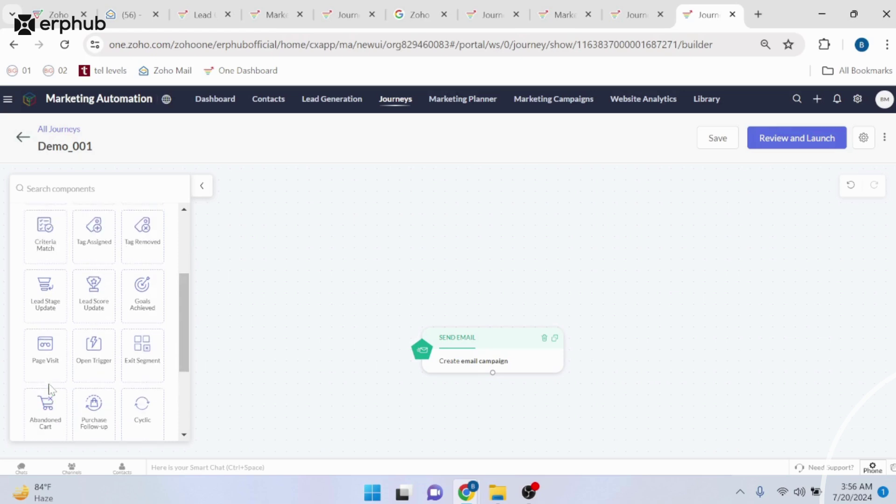
scroll(50, 390, up, 4)
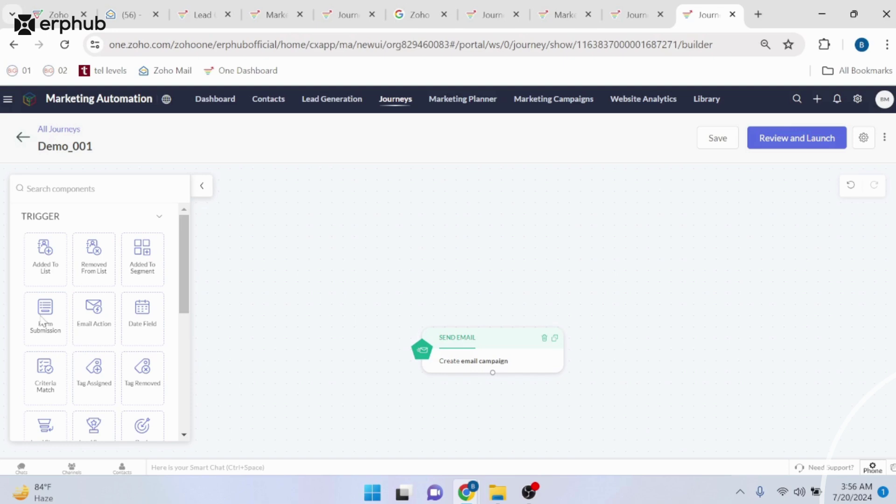
drag(41, 322, 340, 217)
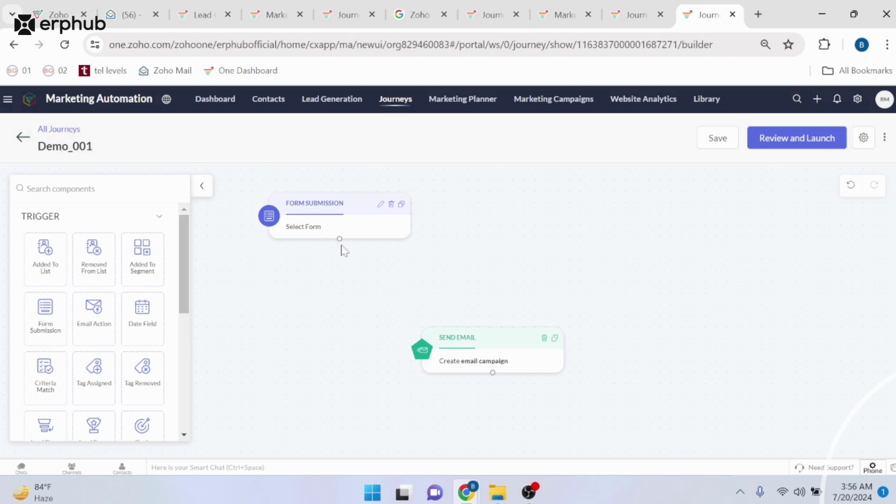
click(379, 205)
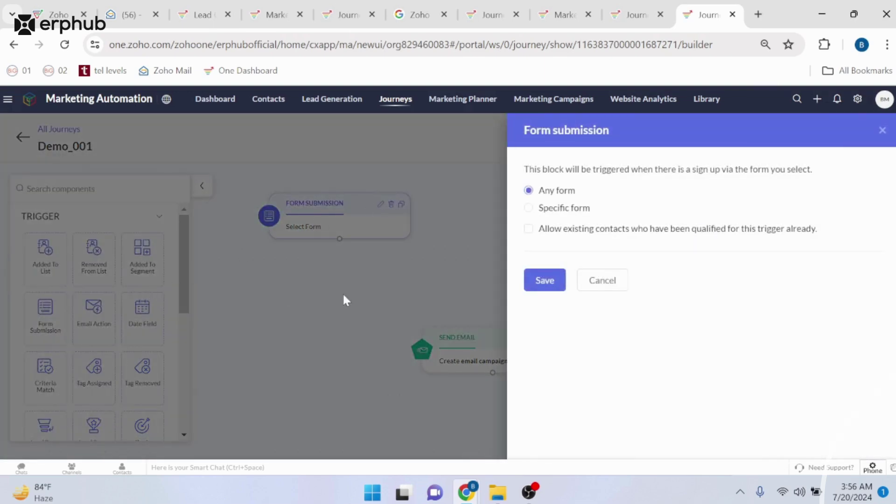
click(532, 211)
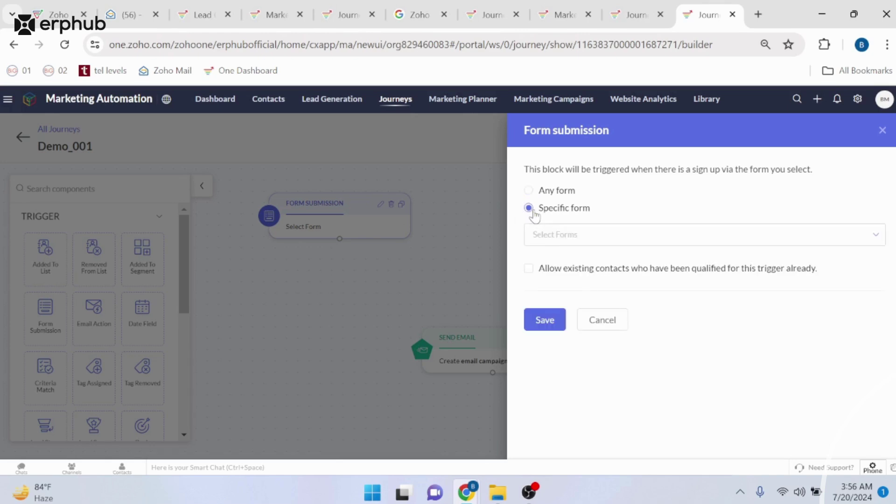
click(538, 234)
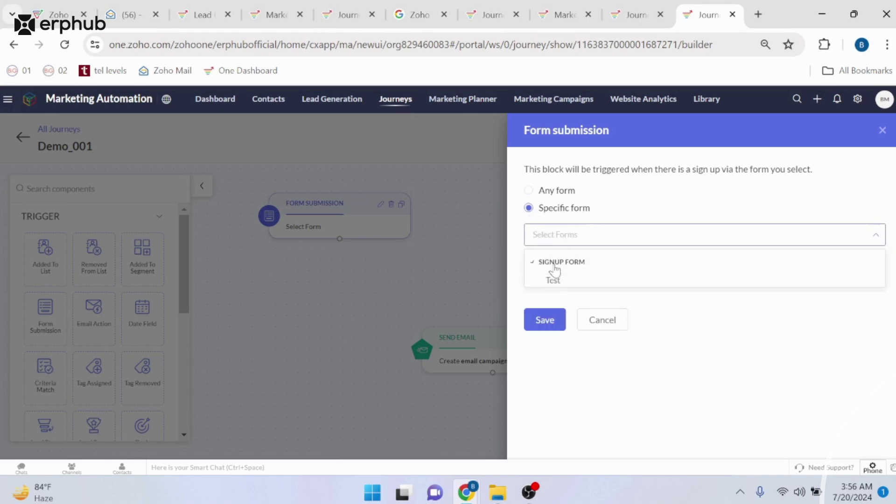
click(553, 269)
click(574, 287)
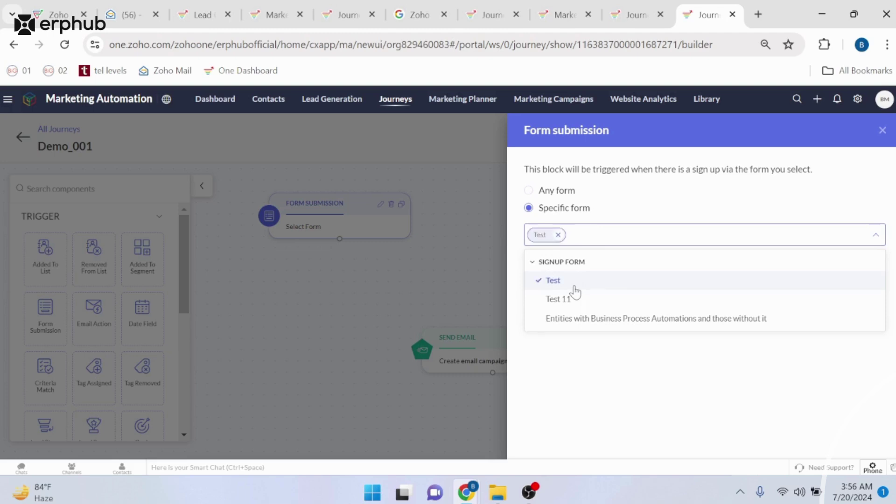
click(583, 381)
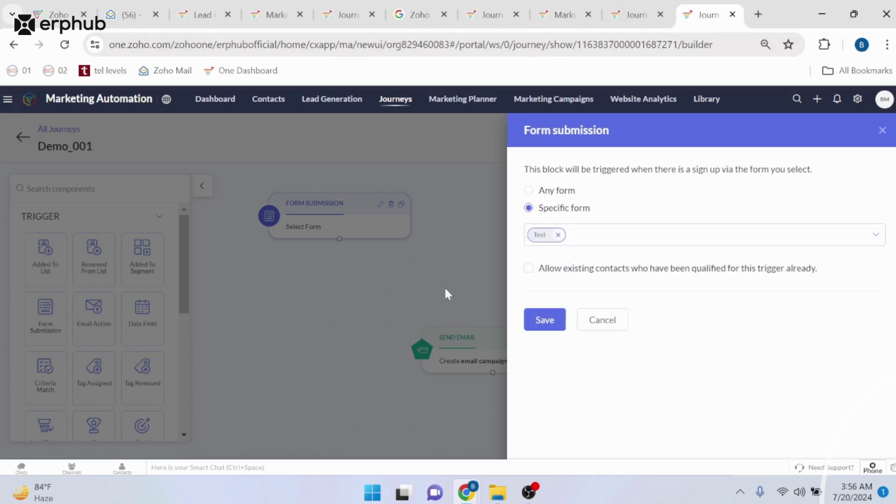
- Check the marketing campaign channels in the email campaigns browser tab, then return to Demo_001 and discard the open form settings
click(631, 13)
click(562, 14)
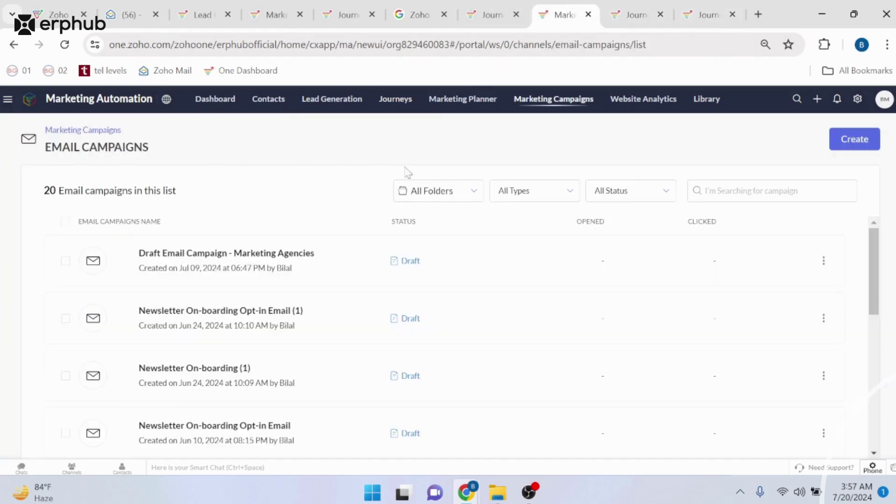
mouse_move(546, 104)
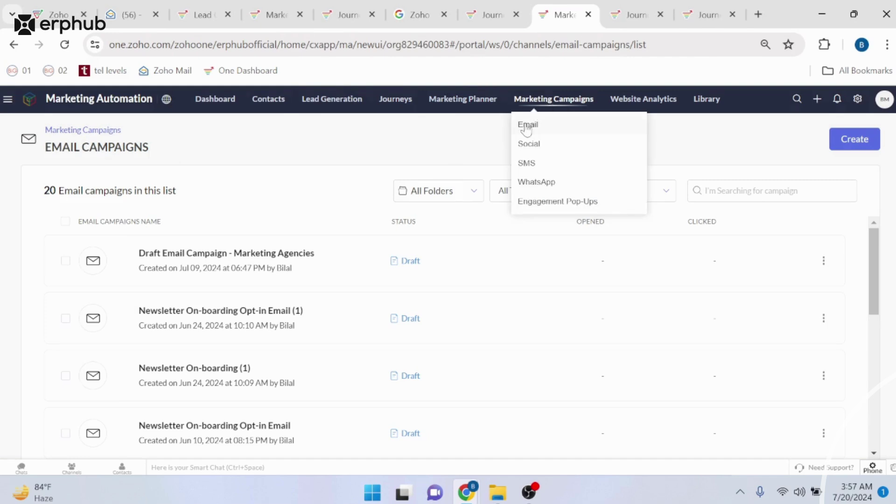
mouse_move(331, 100)
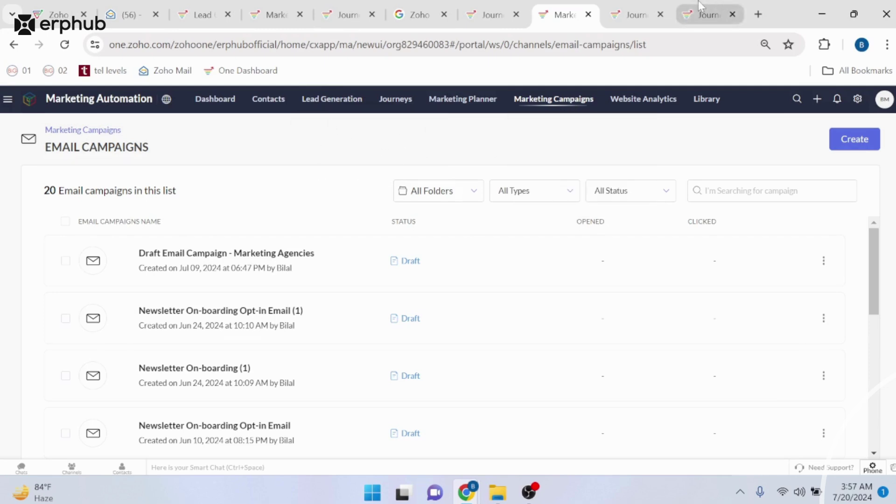
click(702, 14)
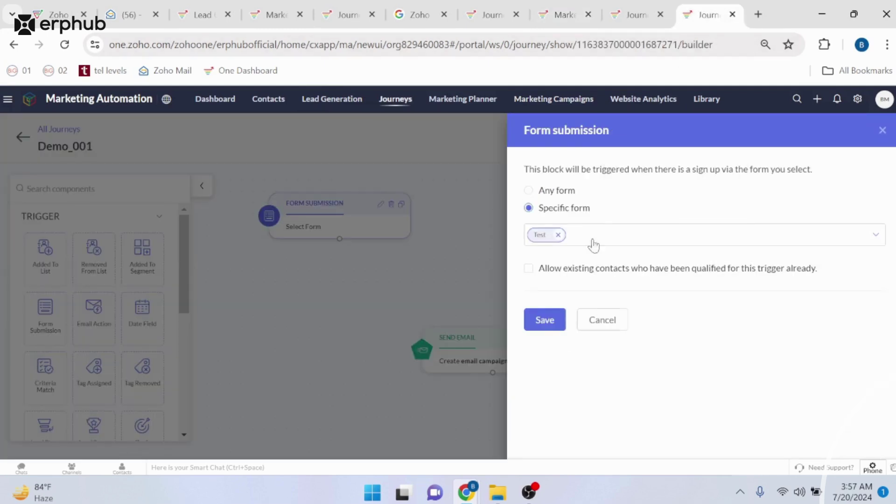
click(601, 319)
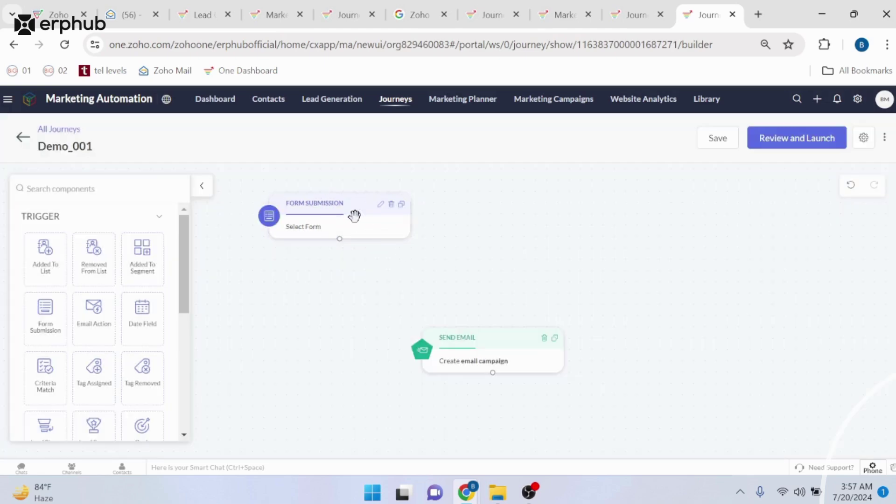
- Set the Form Submission trigger to the specific signup form Test and save it
click(381, 205)
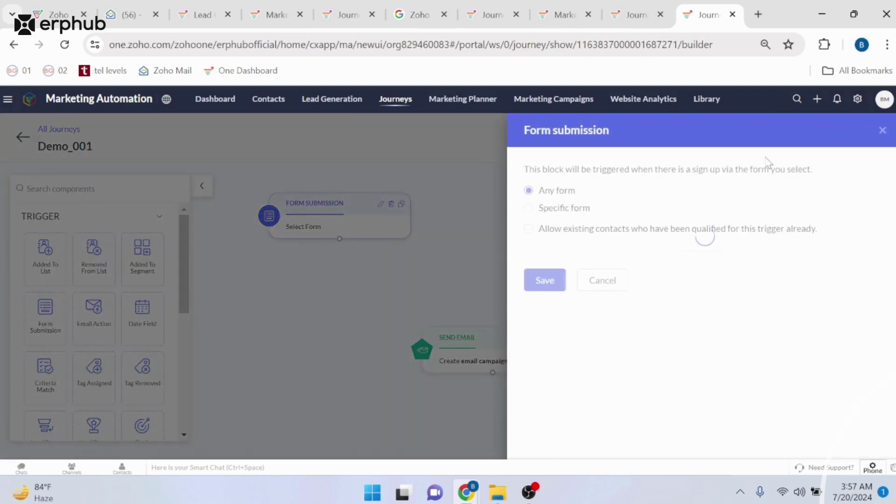
click(565, 209)
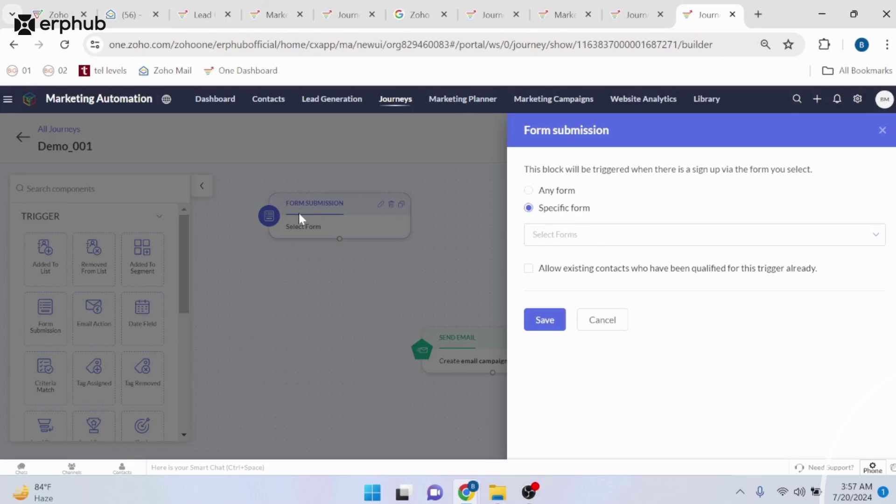
click(620, 239)
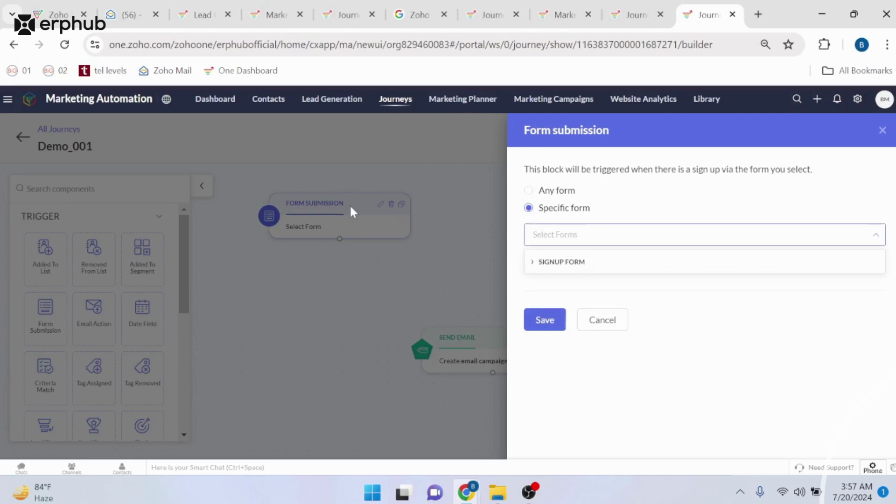
click(612, 261)
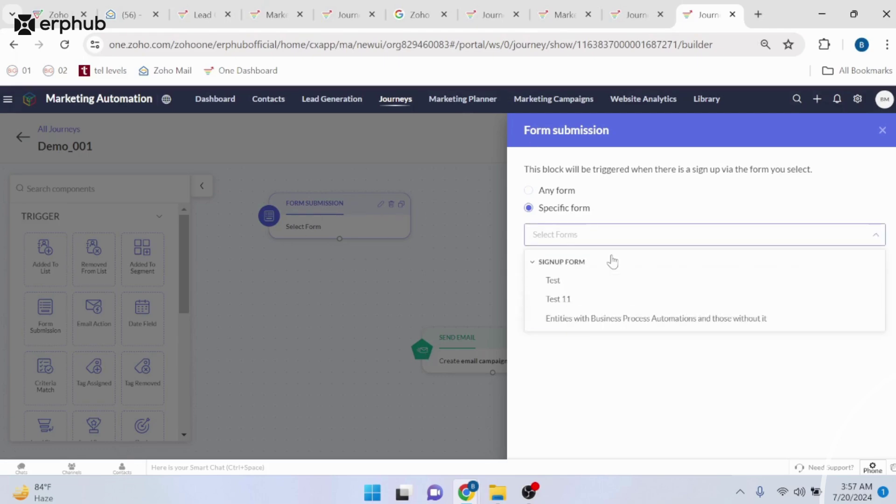
click(566, 282)
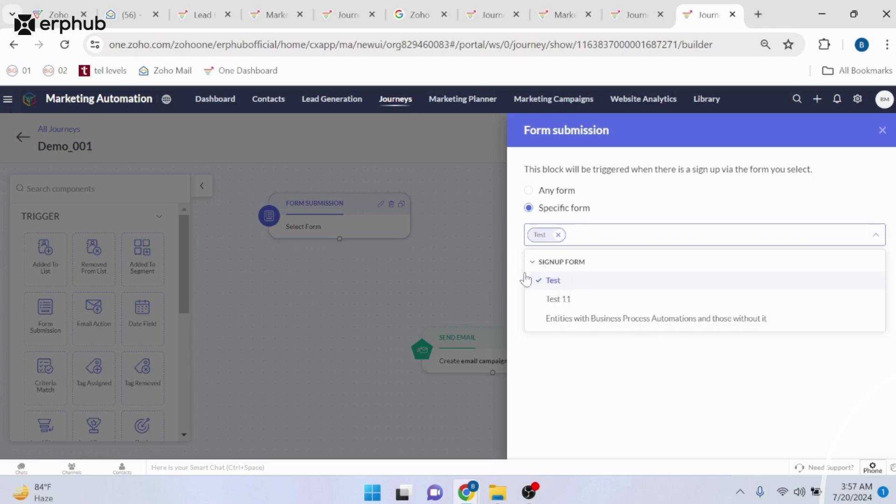
click(473, 266)
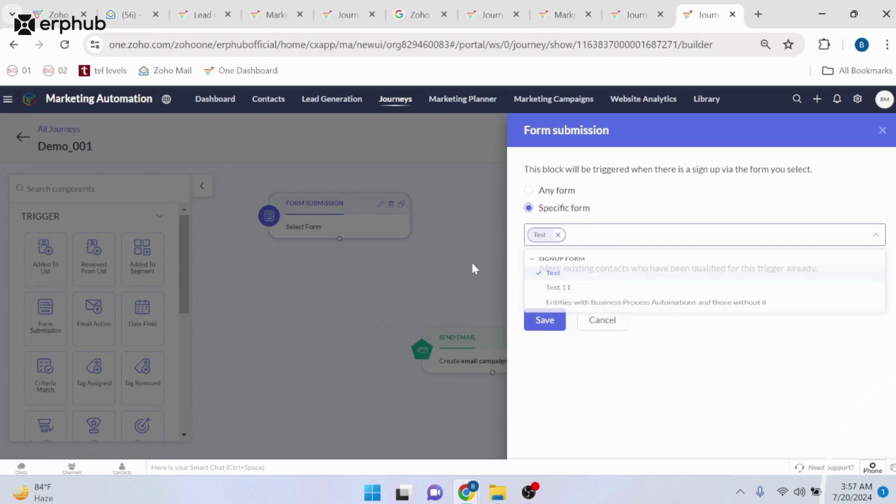
click(534, 317)
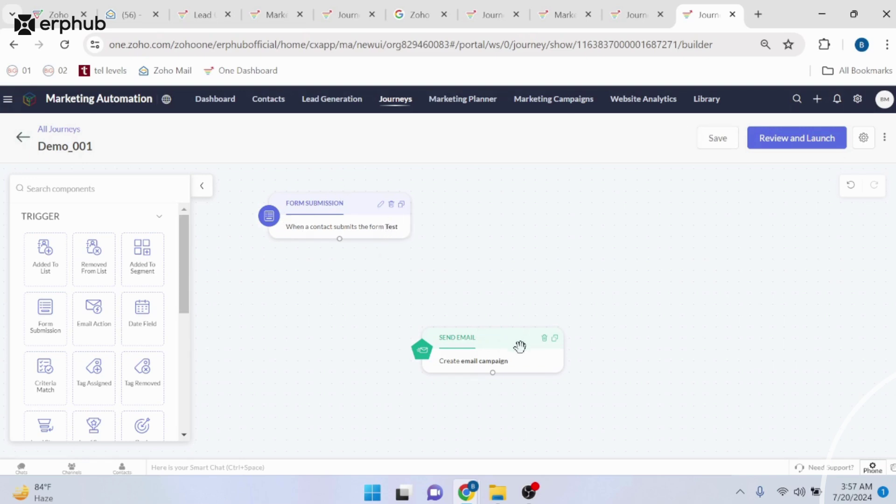
- Create an email campaign for the Send Email action, named Test _ 001 with the topic Marketing
click(497, 367)
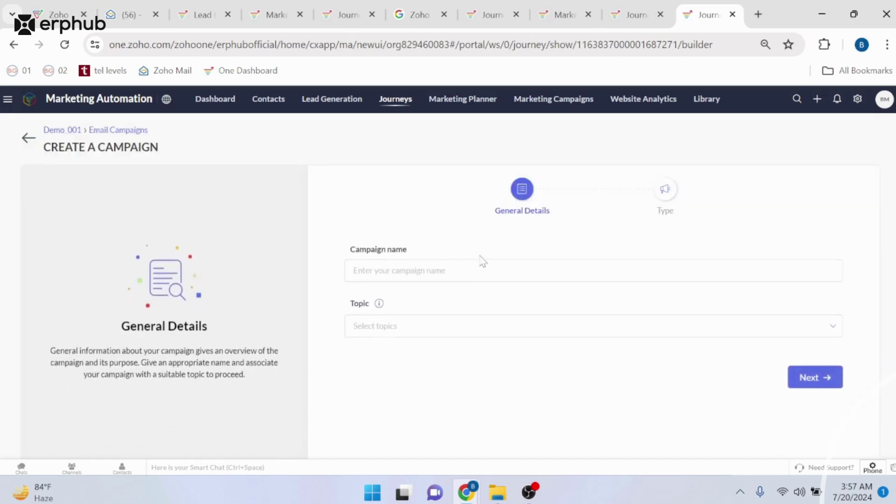
click(479, 262)
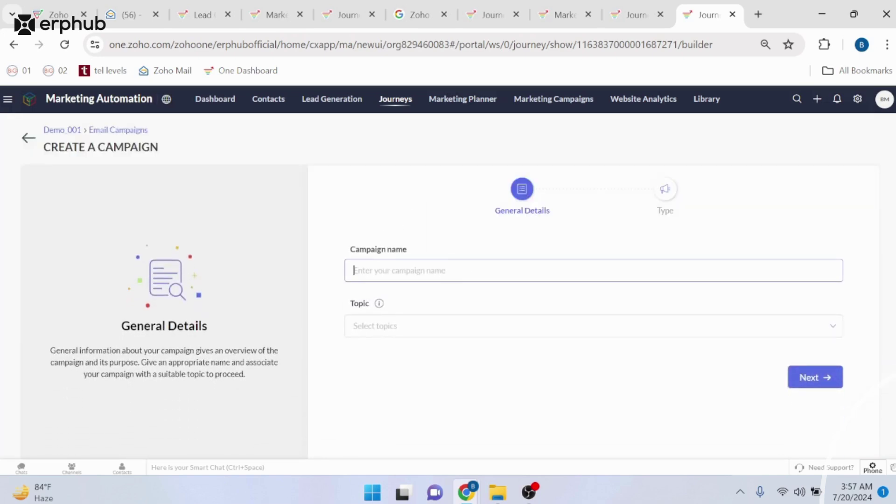
text(Test_001)
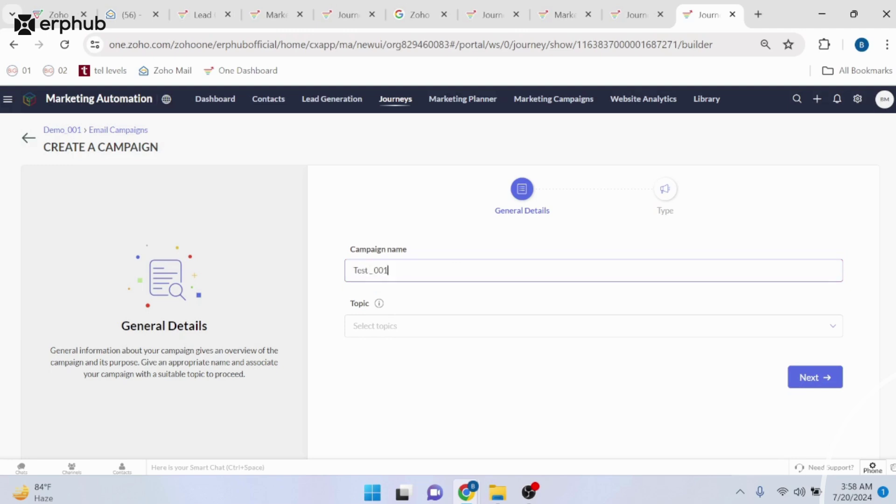
click(467, 325)
click(384, 374)
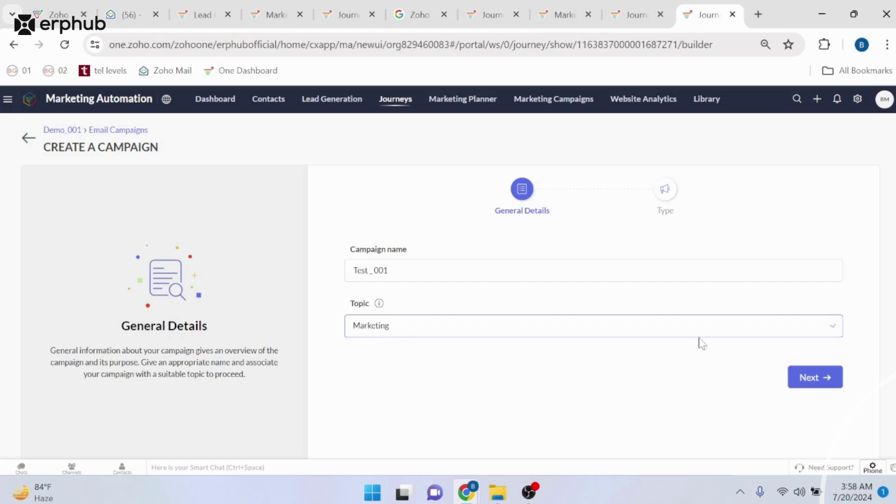
click(800, 376)
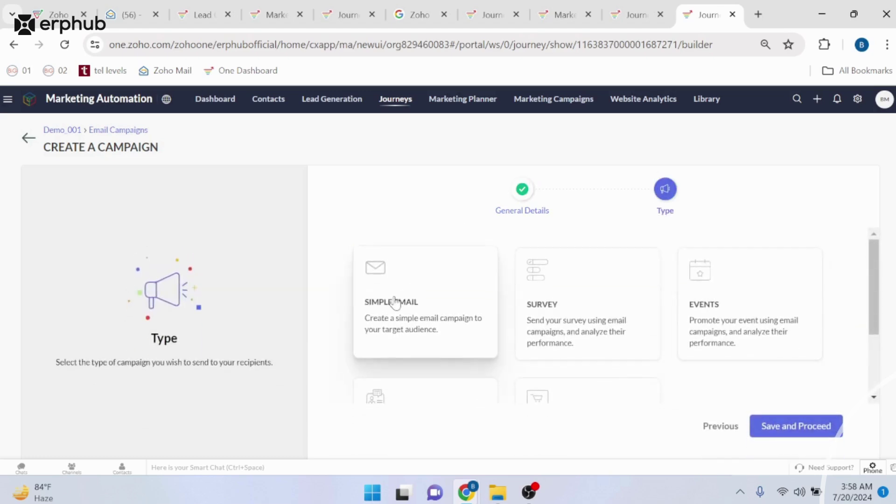
- Choose Simple Email as the campaign type and save it to proceed to the configuration
scroll(394, 311, down, 3)
scroll(548, 373, up, 3)
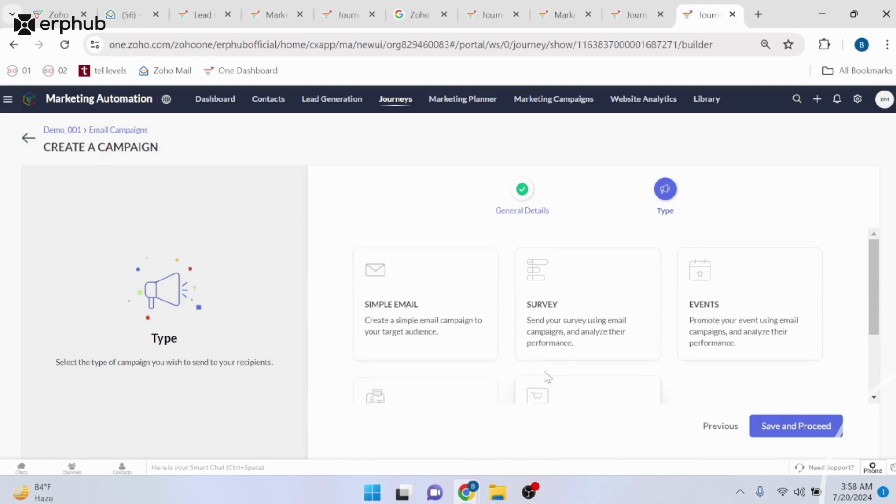
click(387, 287)
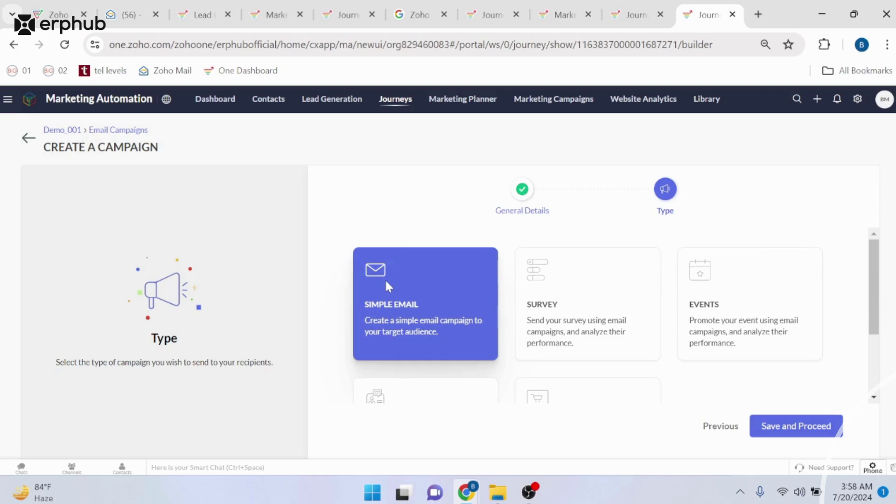
click(792, 427)
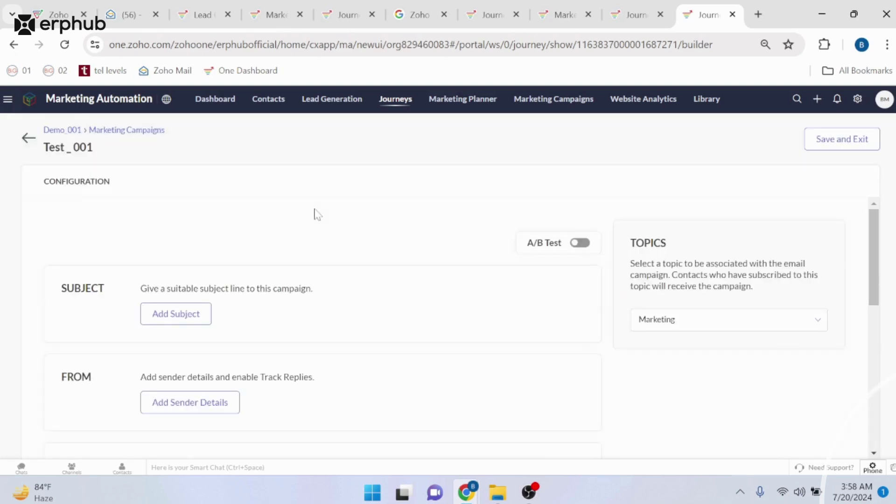
- Review the campaign's configuration sections and the subject and preheader settings without entering anything
scroll(317, 215, down, 2)
scroll(317, 215, up, 2)
scroll(315, 310, down, 10)
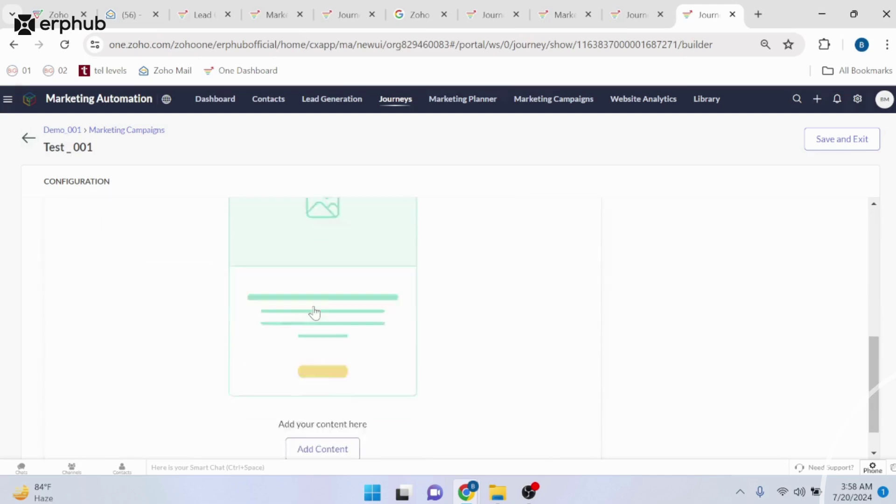
scroll(325, 423, up, 10)
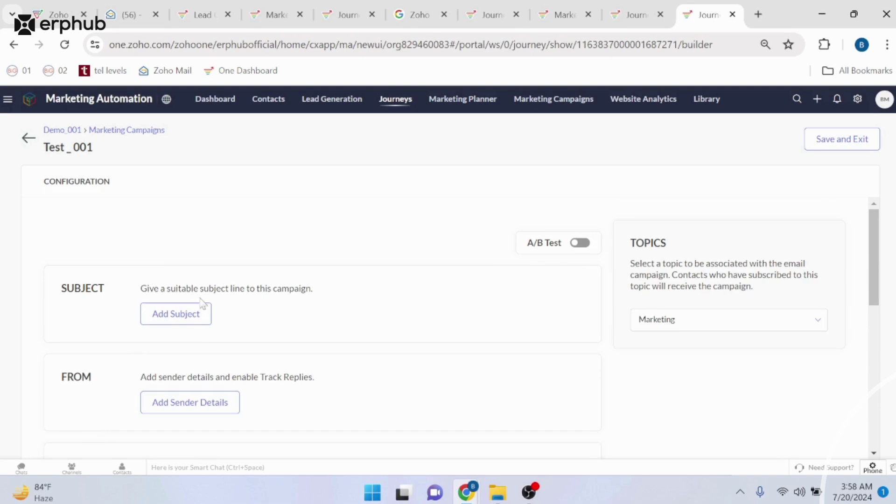
click(178, 314)
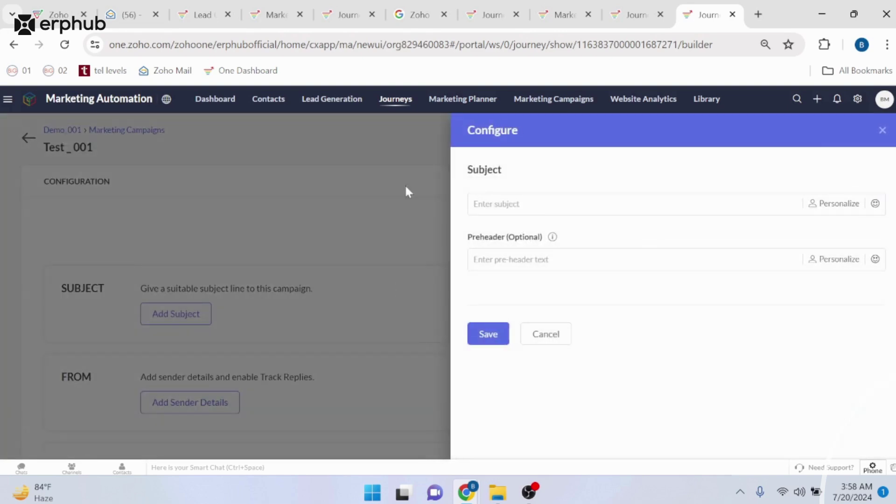
click(539, 337)
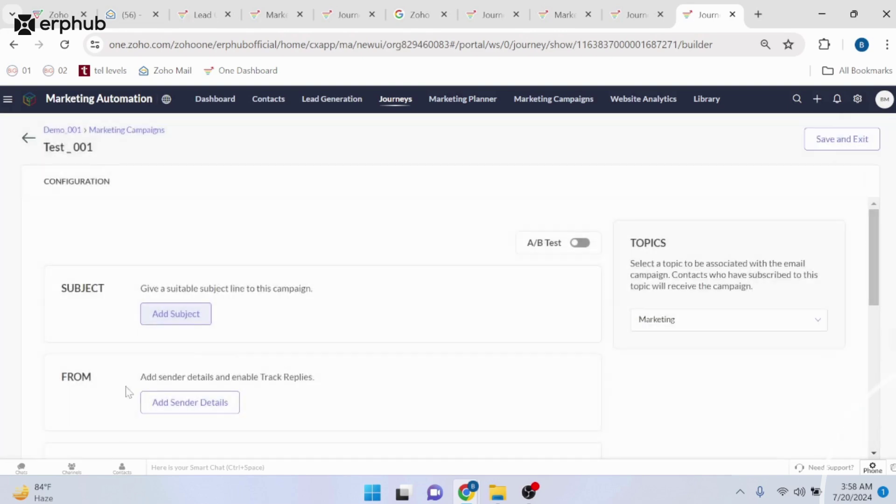
- View the campaign's sender details form and leave it without entering anything
click(159, 409)
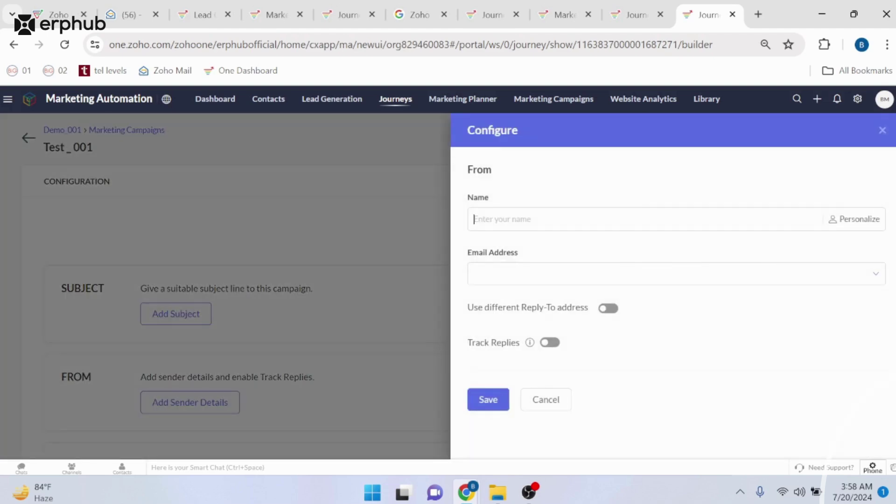
click(546, 400)
- Add the email content from the template gallery's Welcome category, using the Embrace template
scroll(326, 339, down, 10)
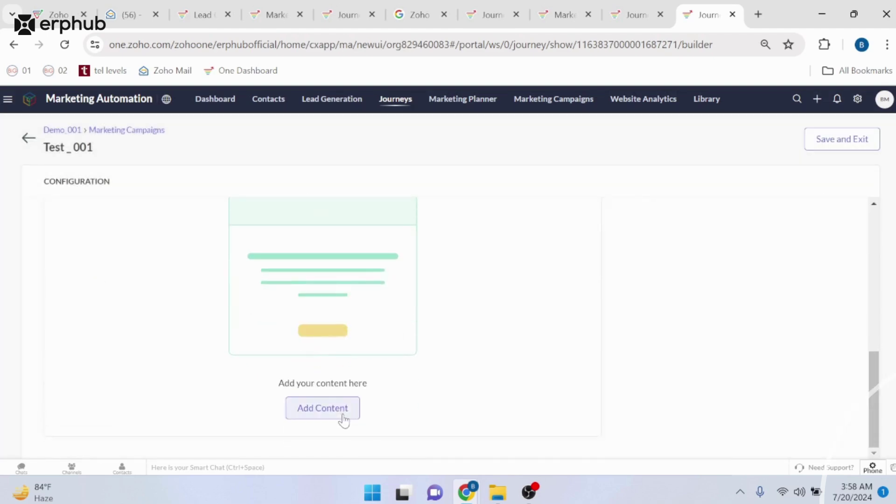
click(343, 418)
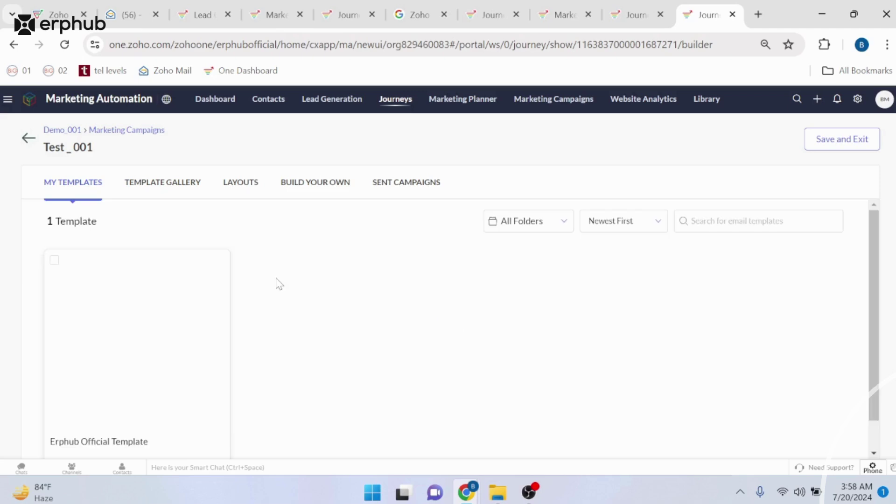
mouse_move(60, 314)
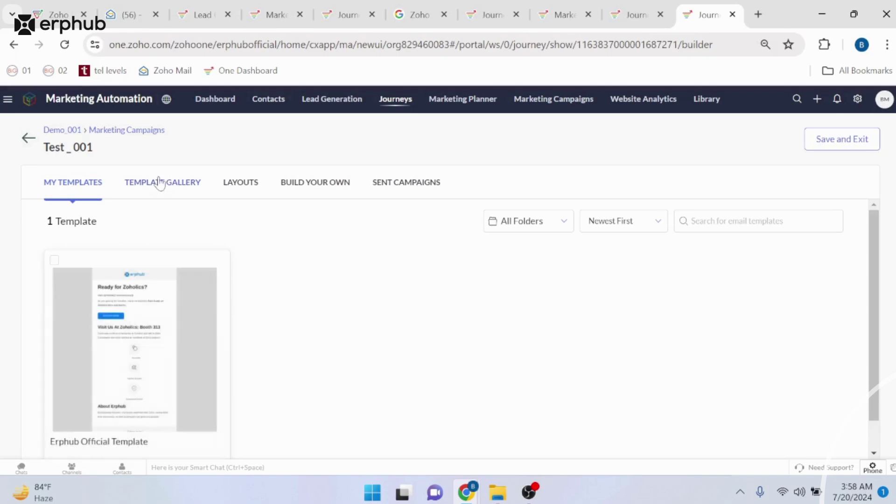
click(156, 182)
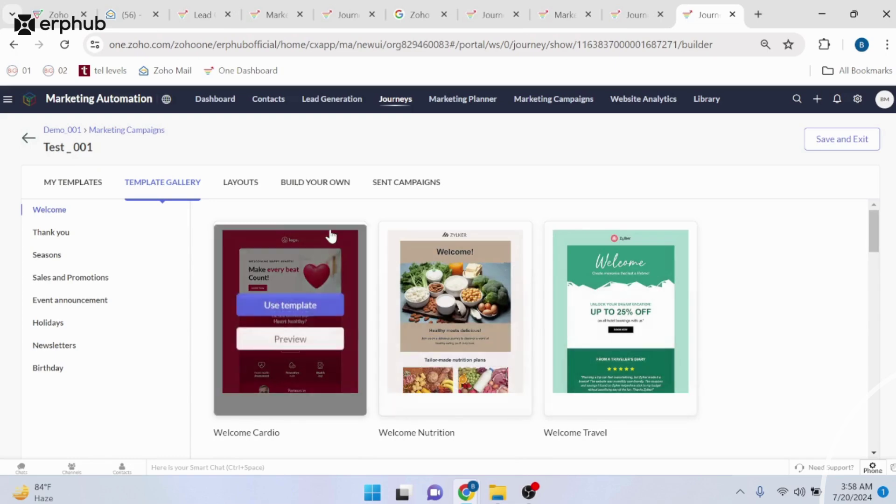
scroll(331, 234, down, 5)
mouse_move(365, 308)
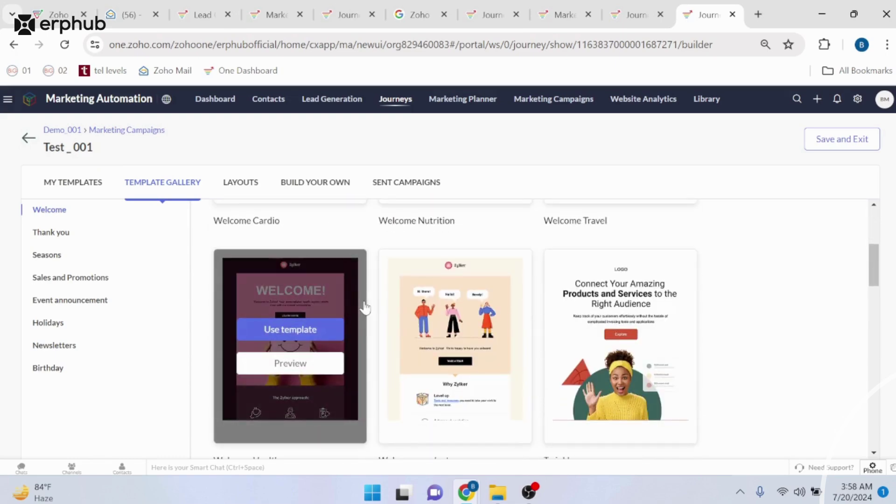
scroll(365, 308, down, 5)
scroll(316, 283, up, 2)
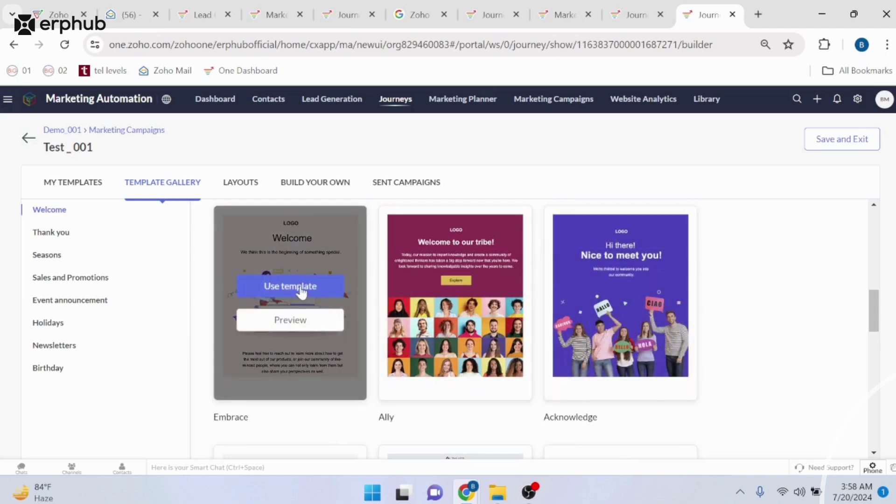
click(301, 289)
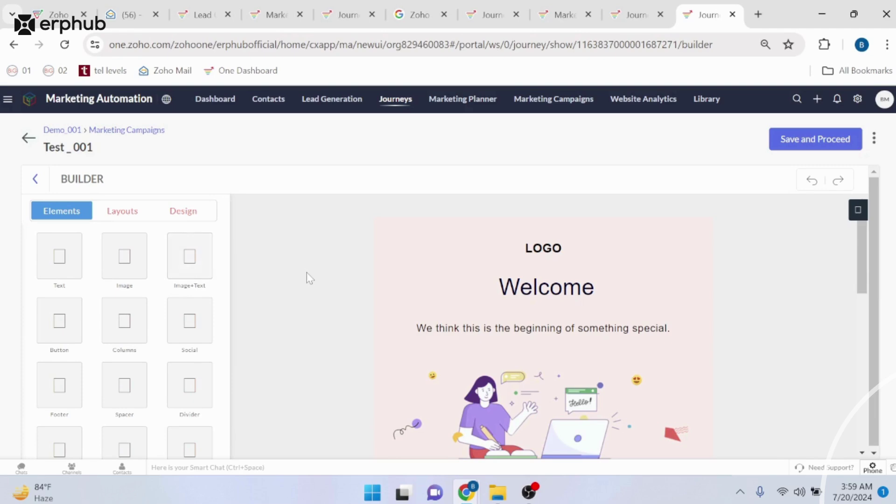
- Replace the paragraph above "Thank you!" with "We received your email."
scroll(307, 278, down, 2)
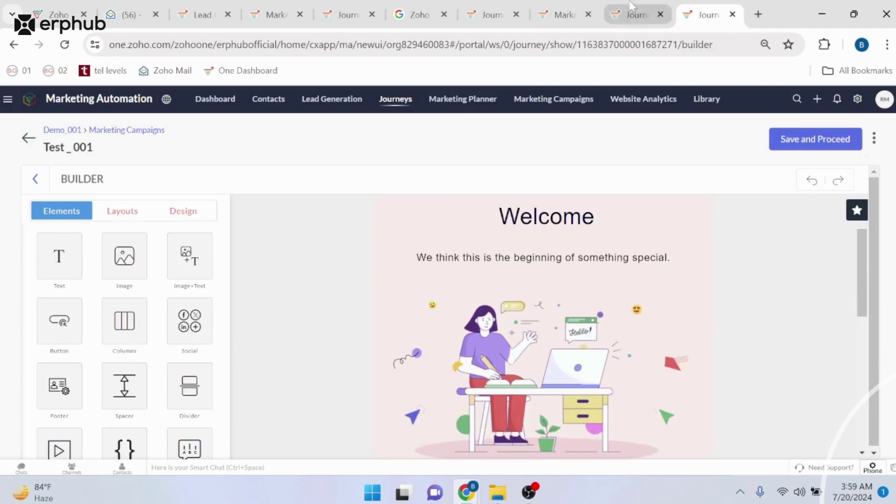
scroll(478, 332, down, 3)
triple_click(492, 392)
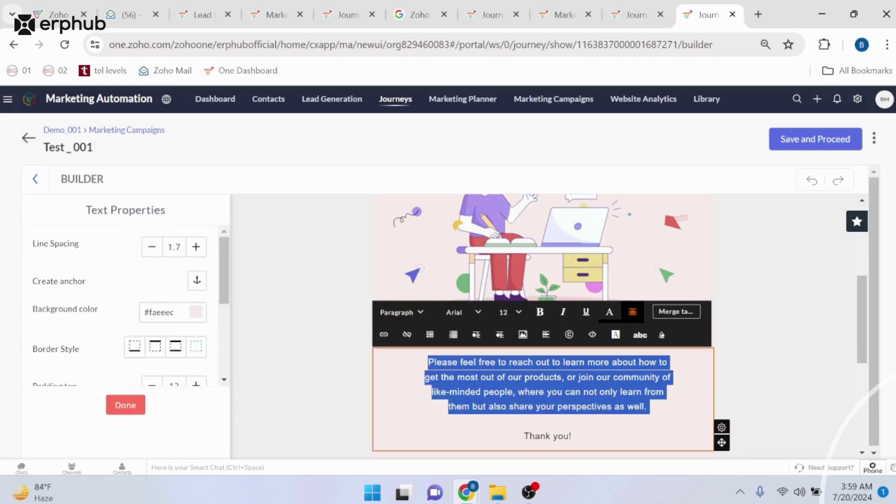
text(We)
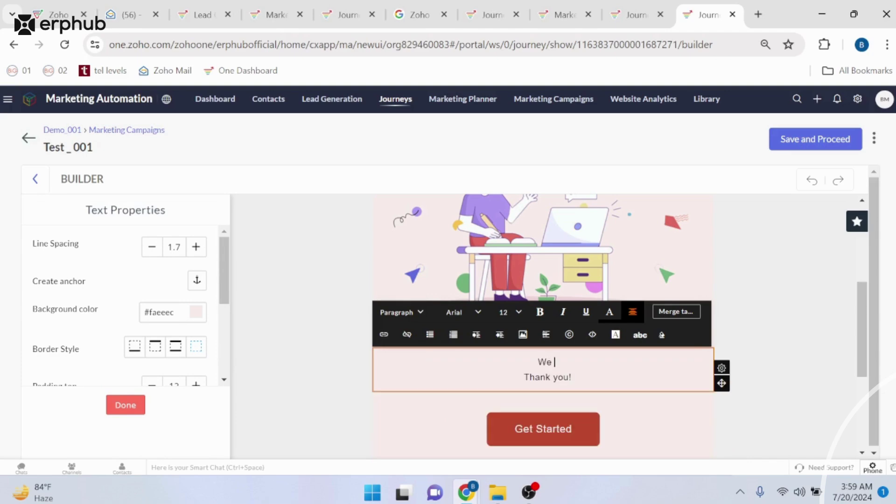
text( received your email)
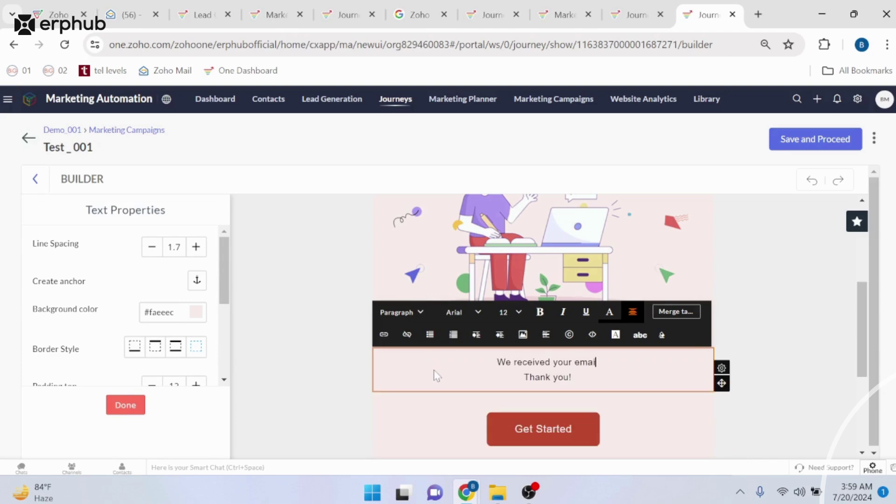
text(.)
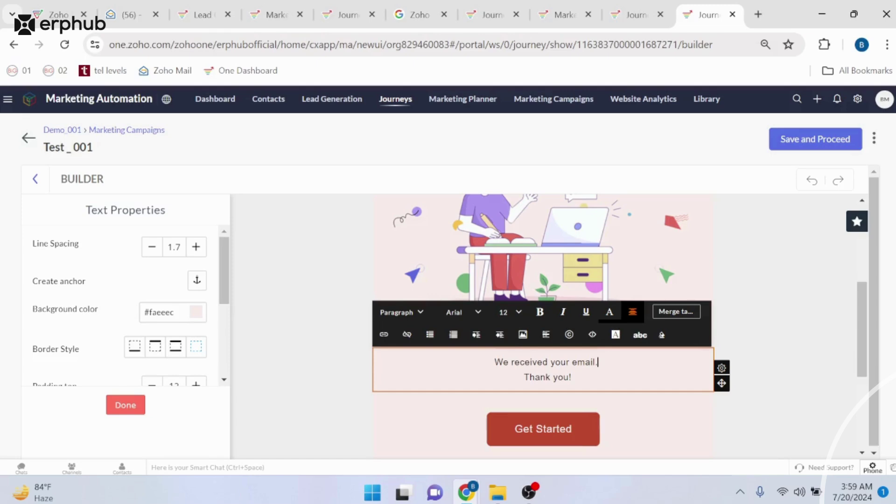
click(371, 315)
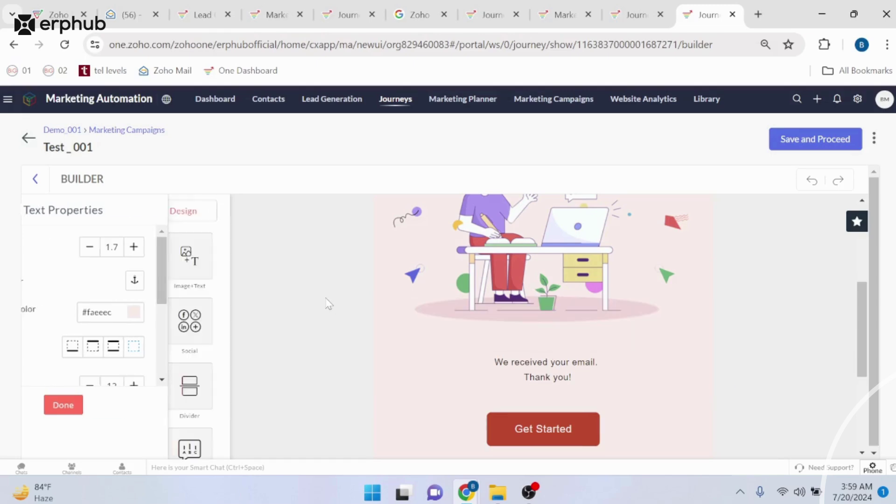
- Insert a single-image block between the desk illustration and the "We received your email." text
double_click(118, 261)
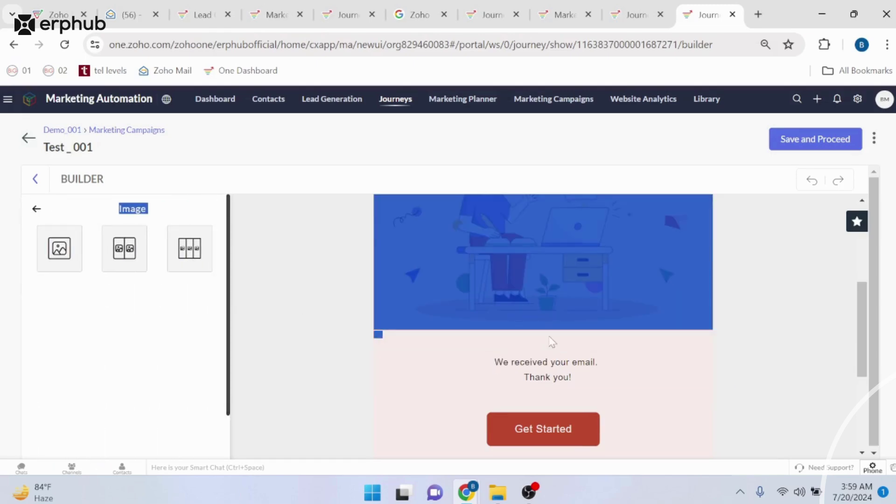
click(258, 310)
drag(57, 235, 545, 358)
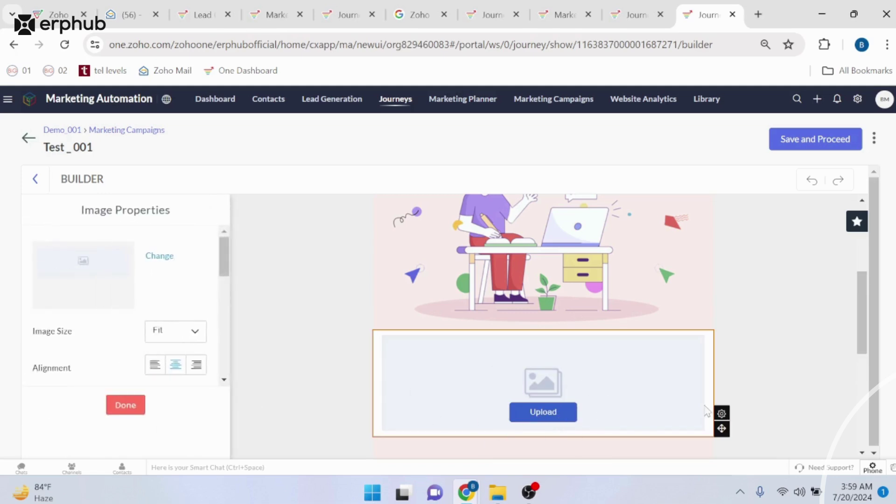
- Duplicate the empty image block and undo the duplication
scroll(741, 342, down, 2)
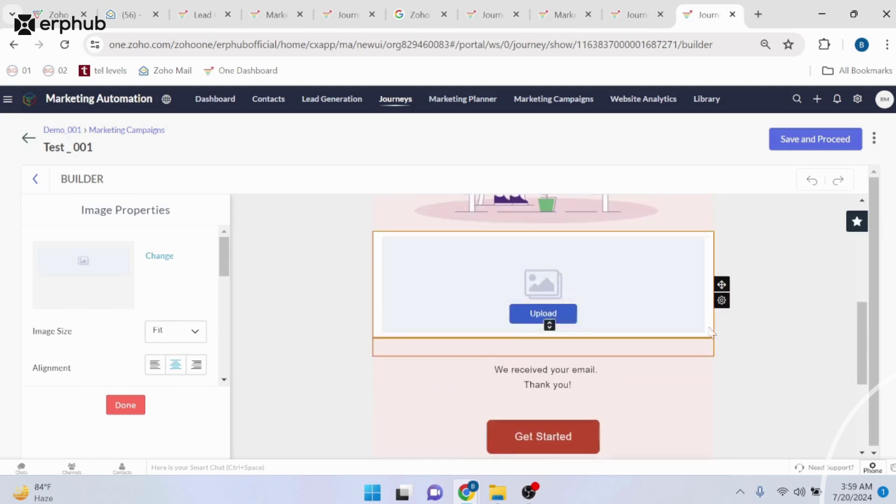
scroll(711, 332, up, 1)
mouse_move(722, 362)
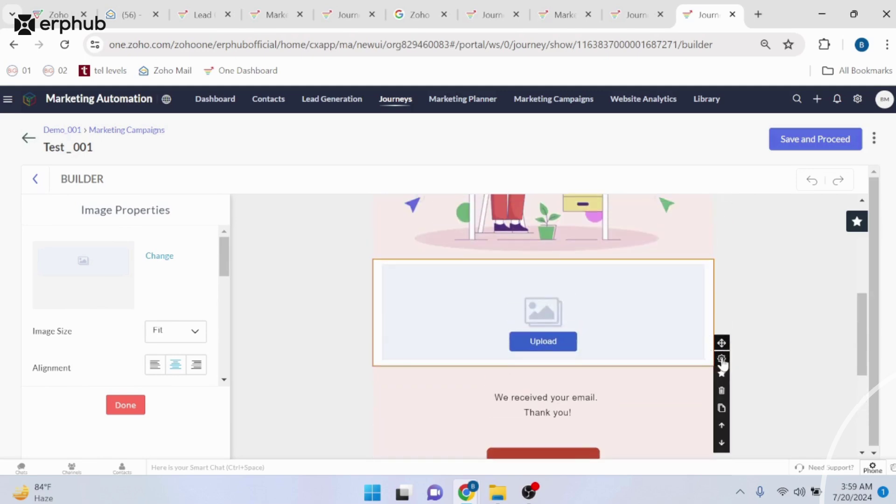
click(722, 407)
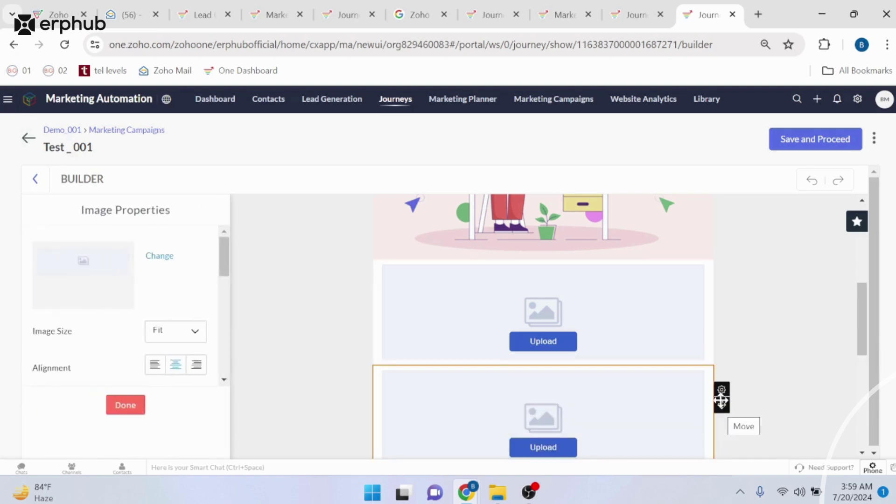
click(814, 180)
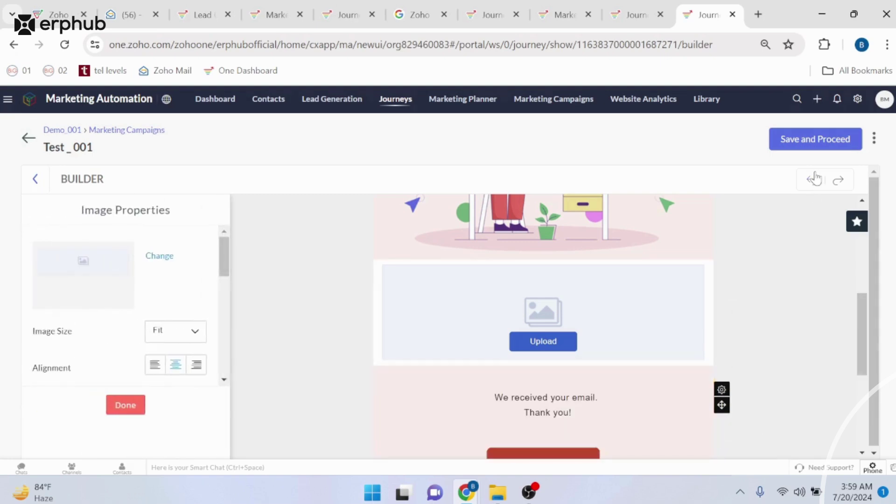
click(682, 317)
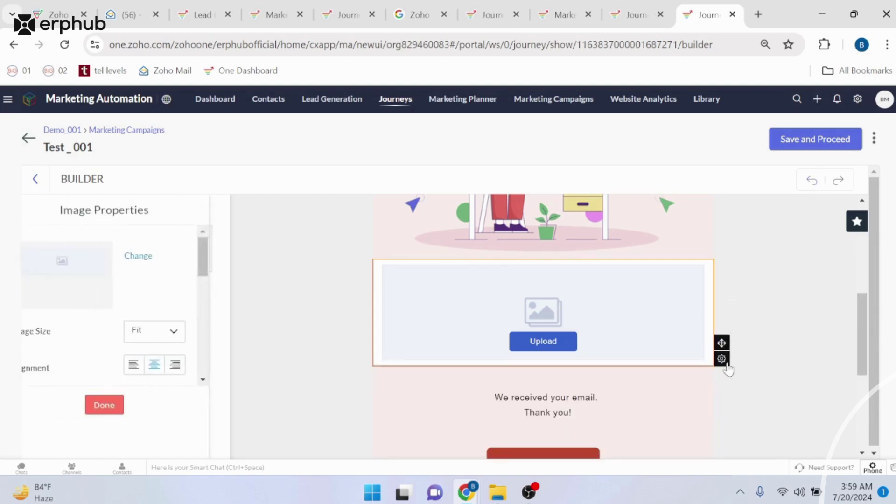
- Delete the "We received your email." text block and undo the deletion, keeping the editor open
click(632, 395)
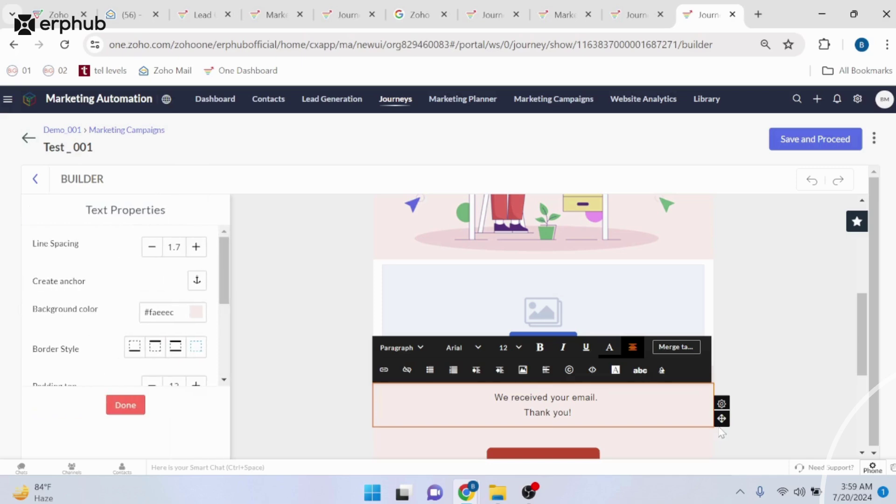
mouse_move(722, 408)
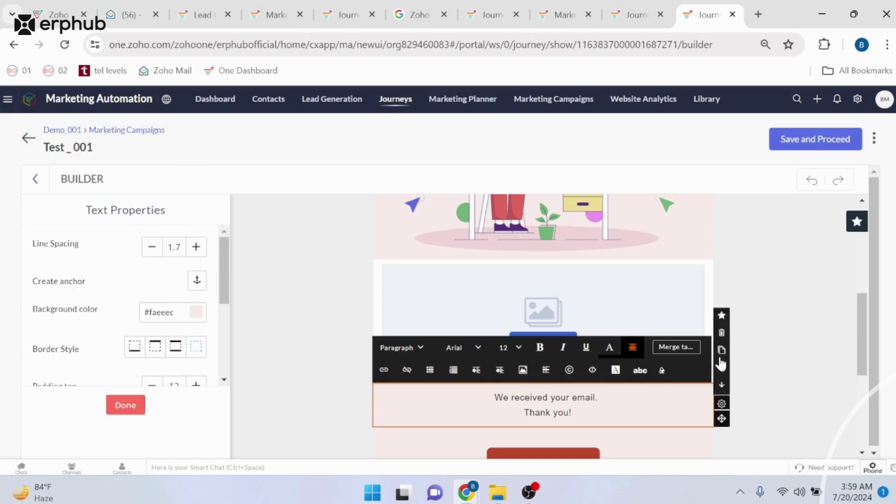
click(722, 334)
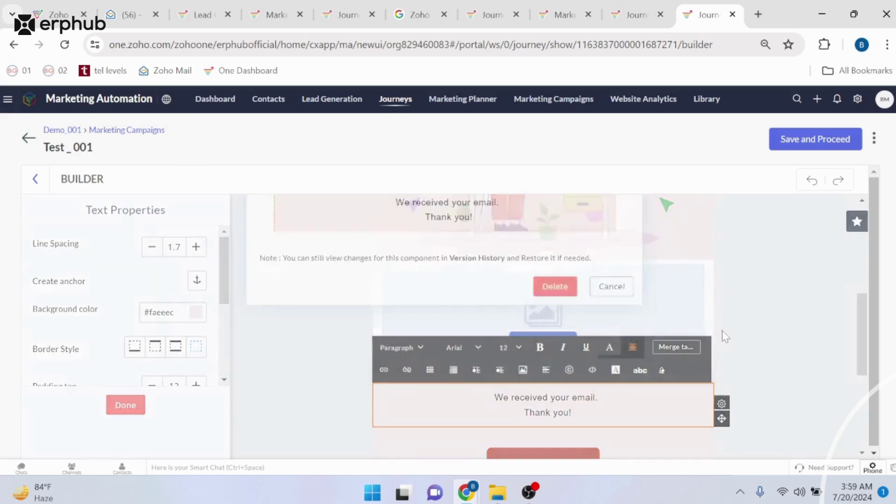
click(556, 368)
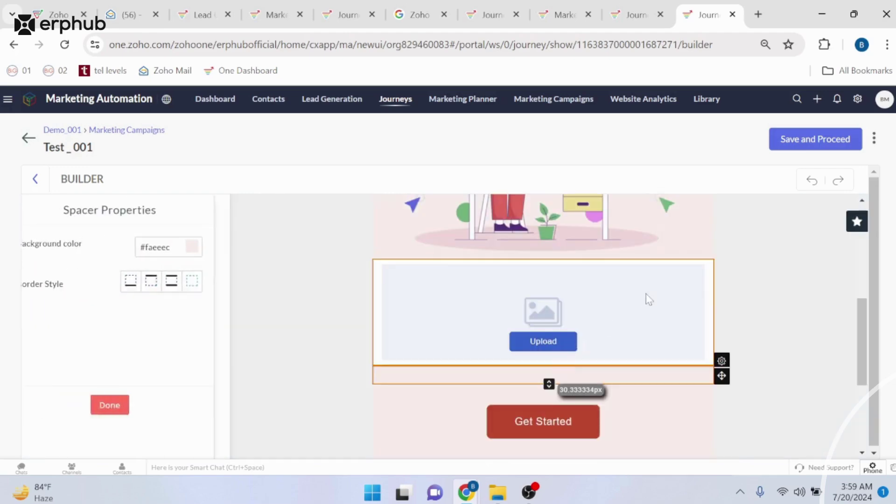
click(812, 181)
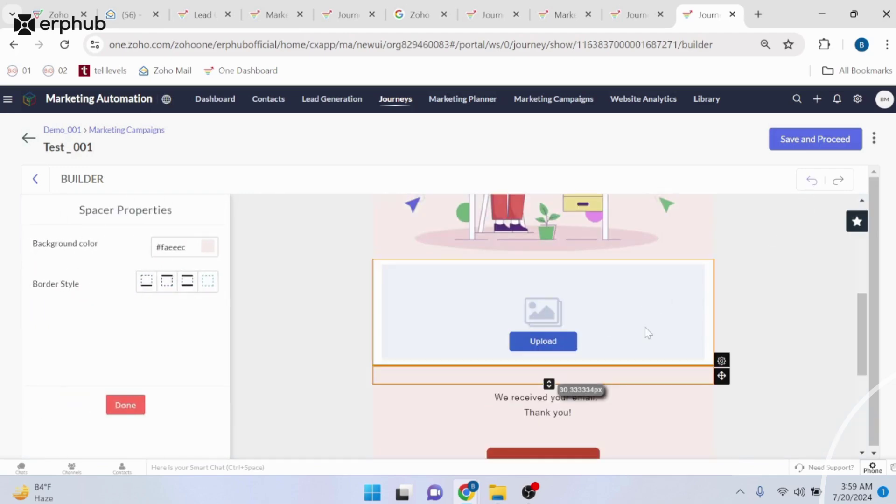
click(34, 179)
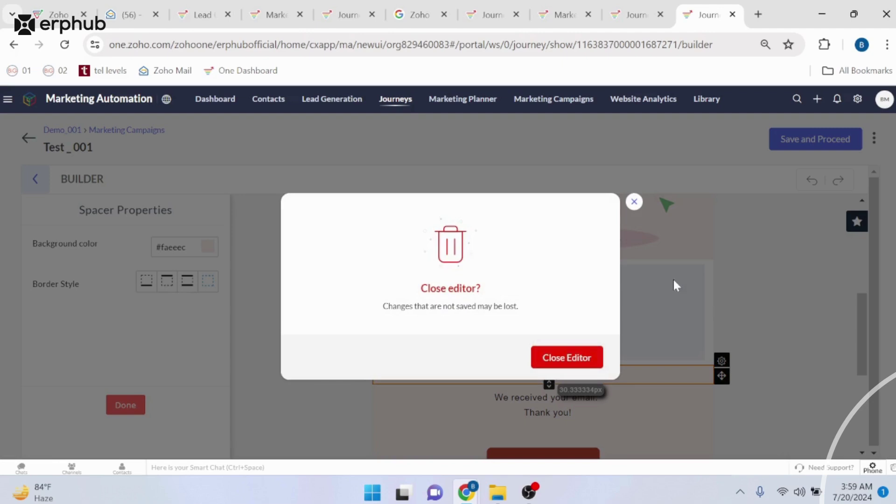
click(633, 200)
- Insert a medium-size text block directly below the empty image block
click(118, 415)
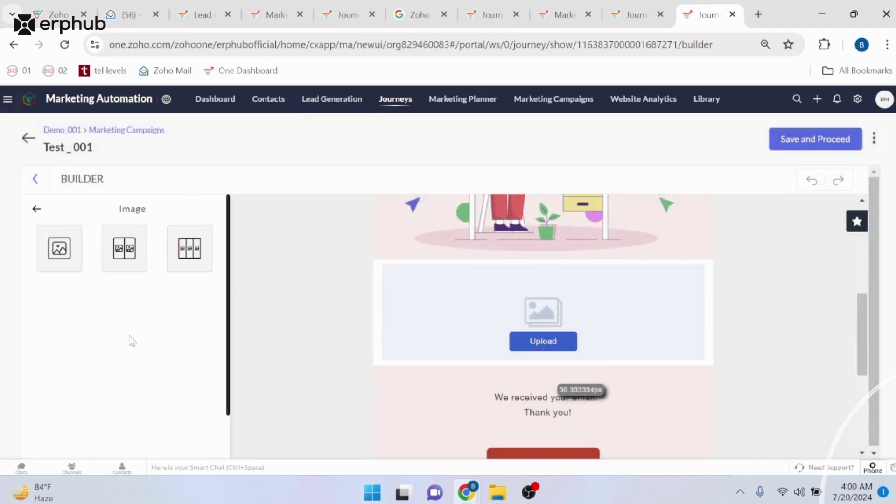
click(35, 210)
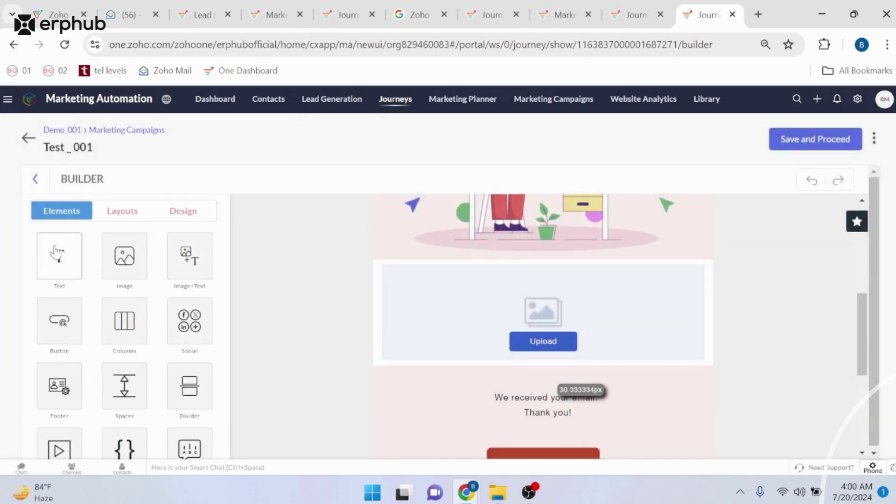
click(56, 252)
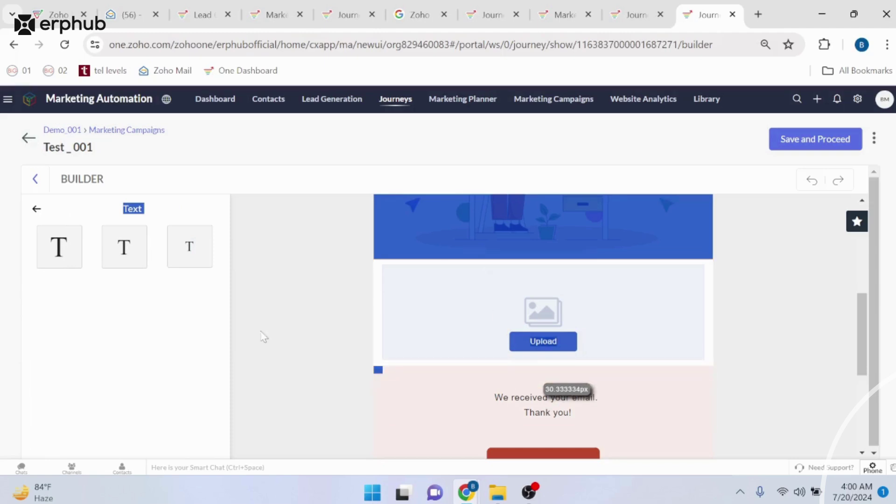
drag(122, 250, 492, 386)
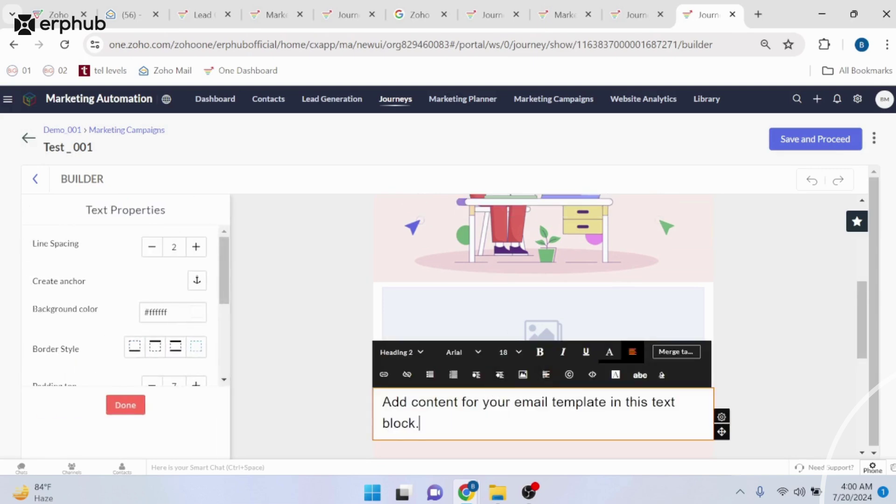
- Format all text in the new text block with the MS Serif font and the Heading 1 style
key(ctrl+a)
click(477, 353)
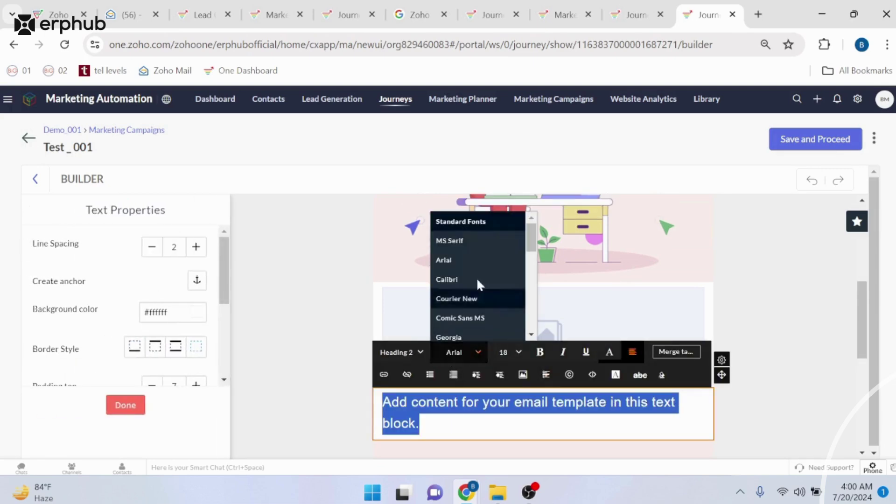
click(450, 241)
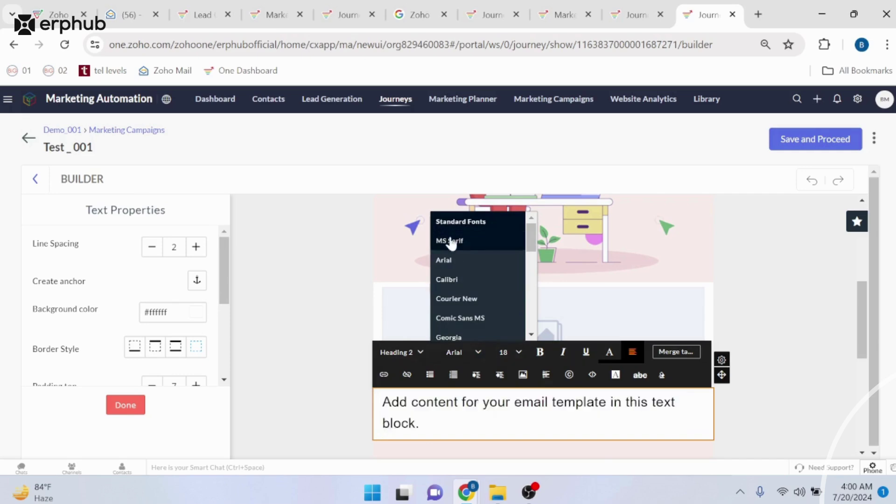
click(421, 354)
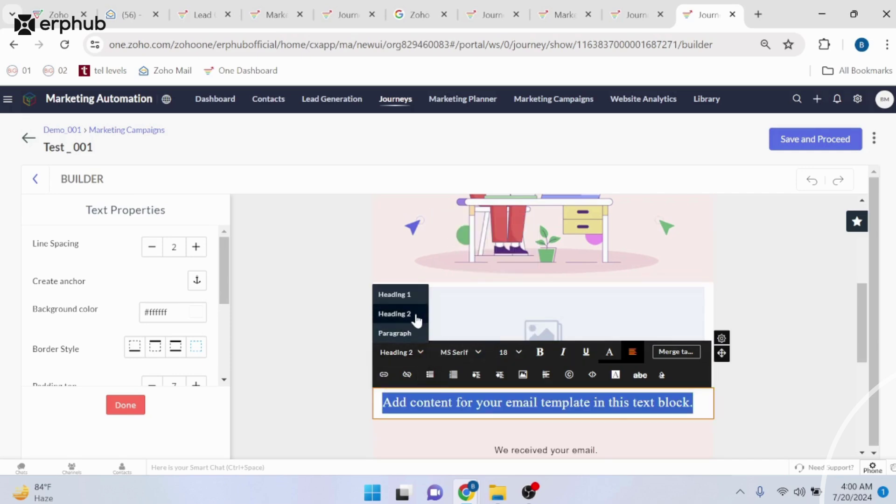
click(411, 295)
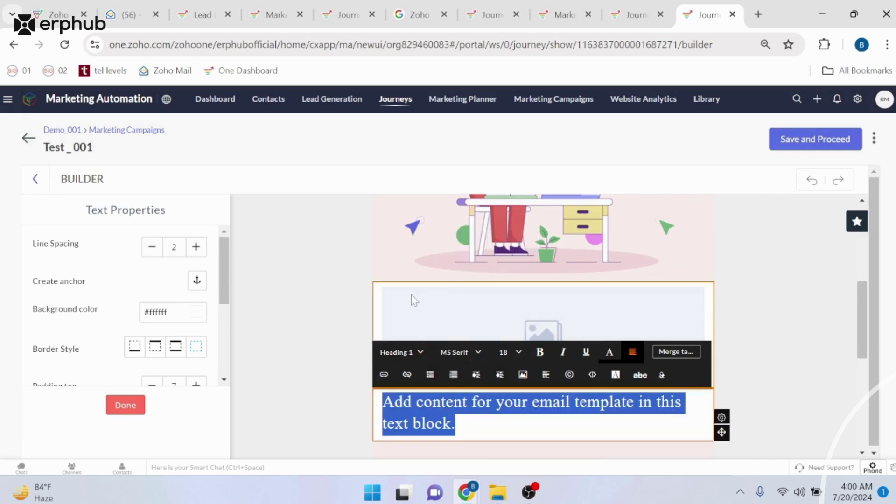
- Set the new text block's text to the Paragraph style
click(419, 353)
click(401, 334)
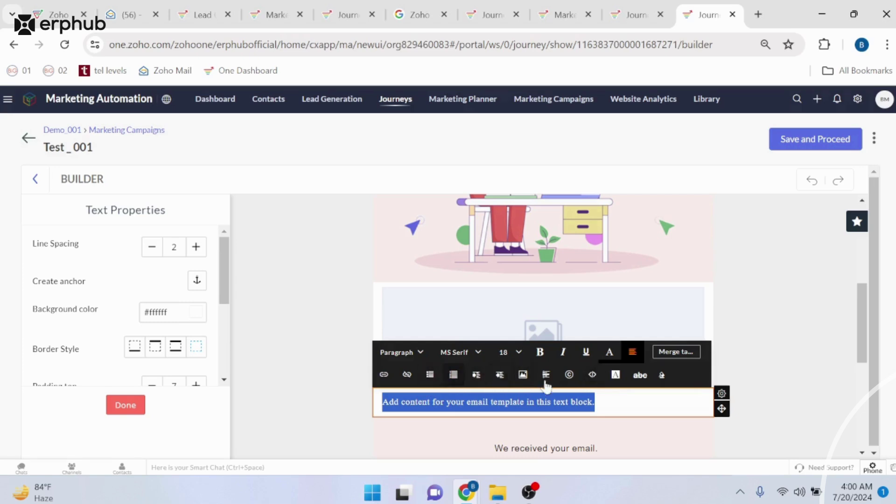
- Try numbered and bulleted list formatting on the new text block's text, removing each one again
click(453, 374)
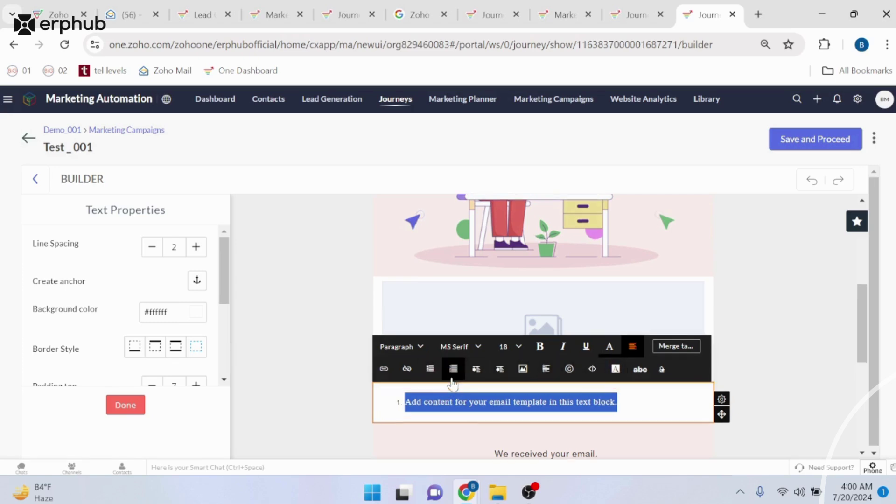
click(453, 370)
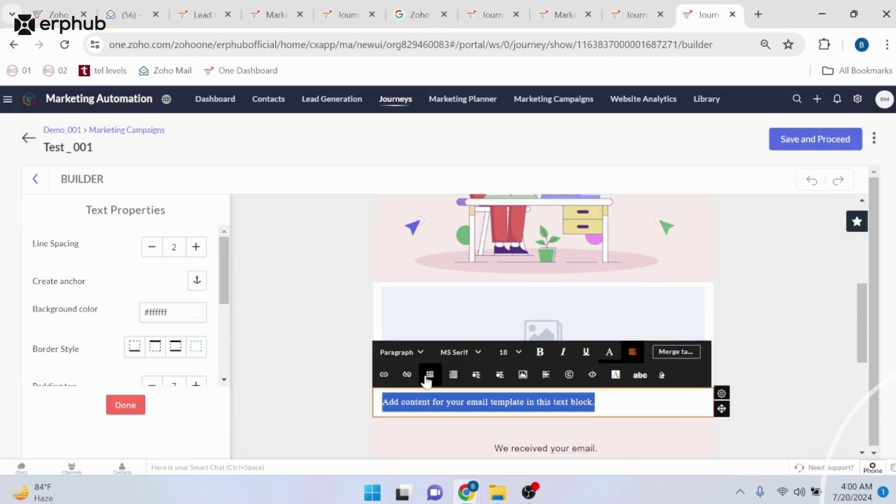
click(428, 373)
click(429, 376)
- Center the new text block's text, set its font to Arial, and finish editing the block
click(633, 352)
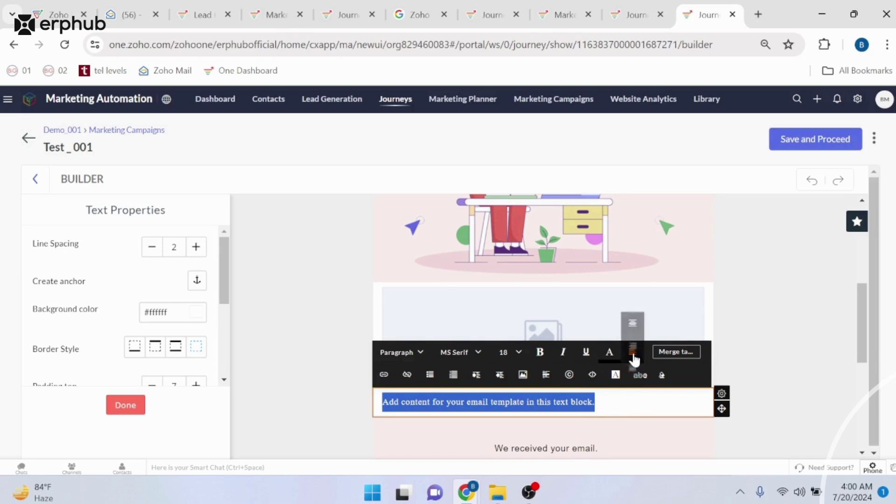
click(634, 283)
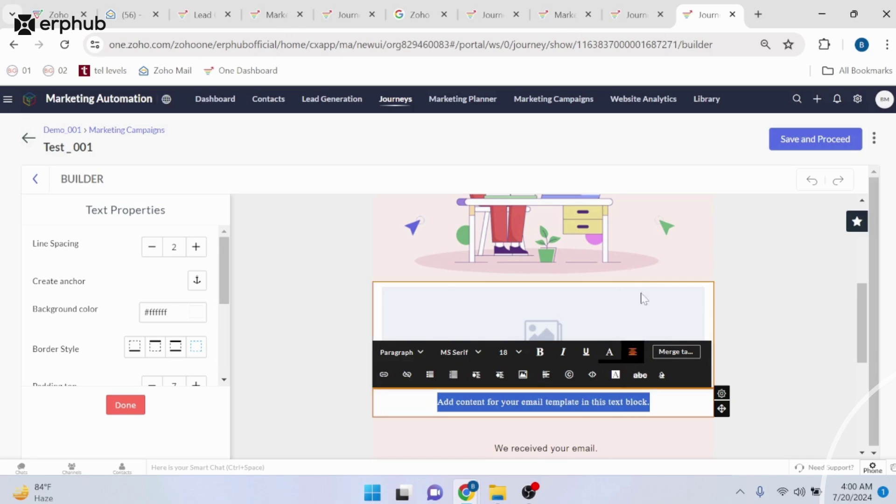
click(476, 354)
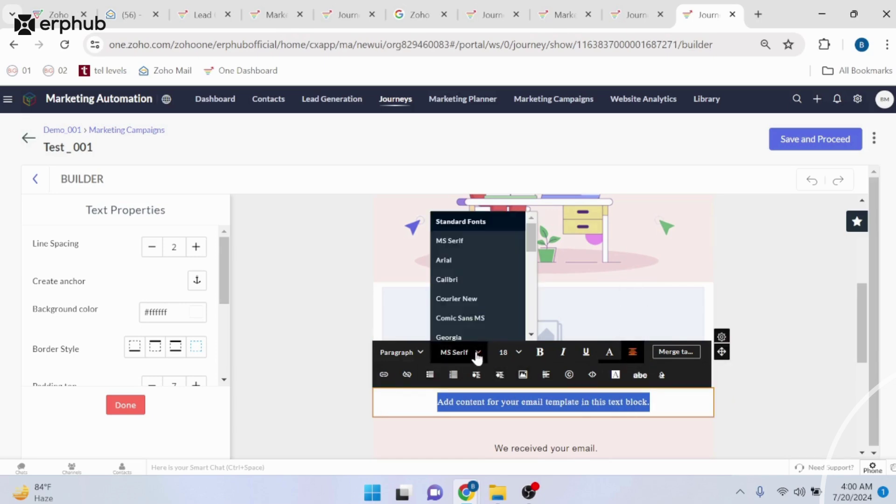
click(455, 261)
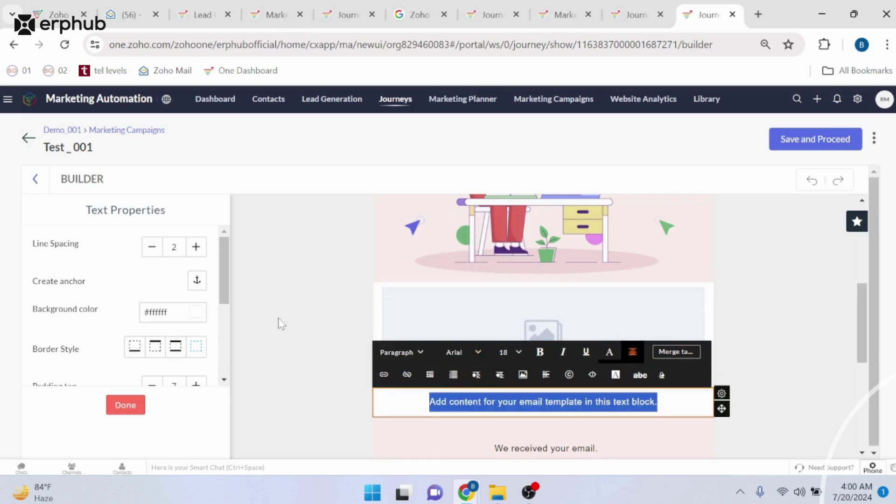
click(310, 321)
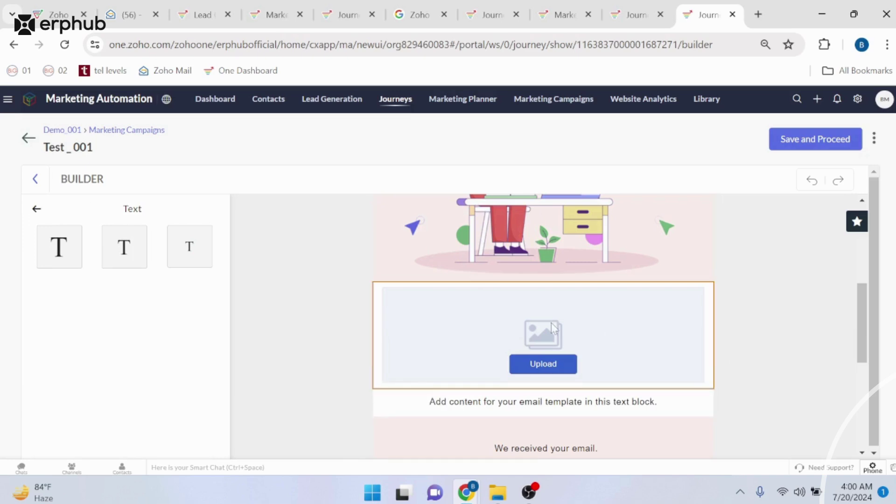
- Delete the empty image block above the new text block and confirm the deletion
click(650, 312)
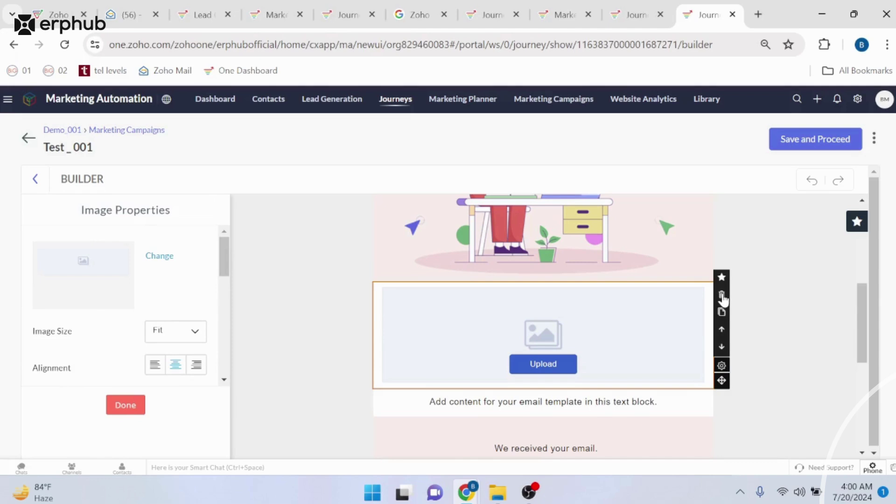
click(647, 324)
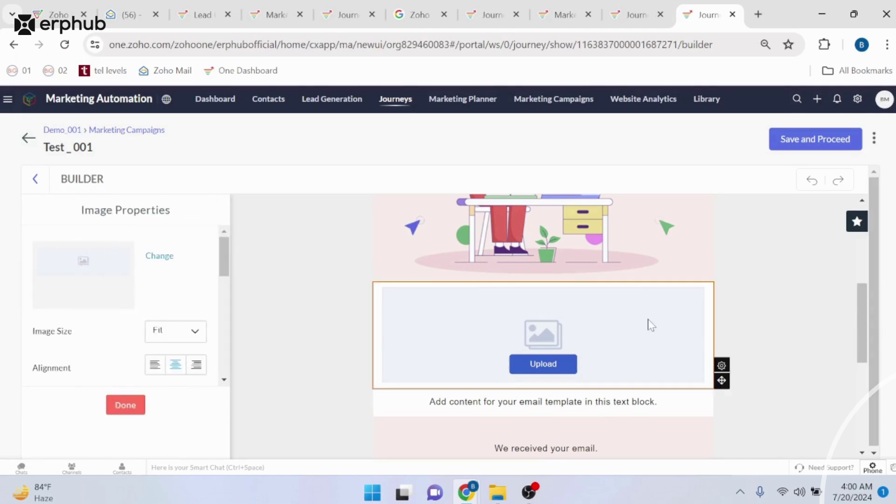
mouse_move(723, 368)
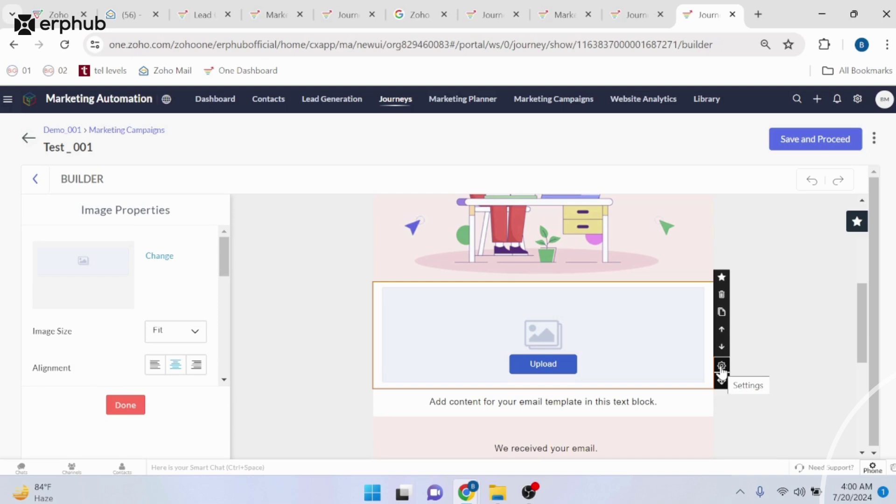
click(722, 294)
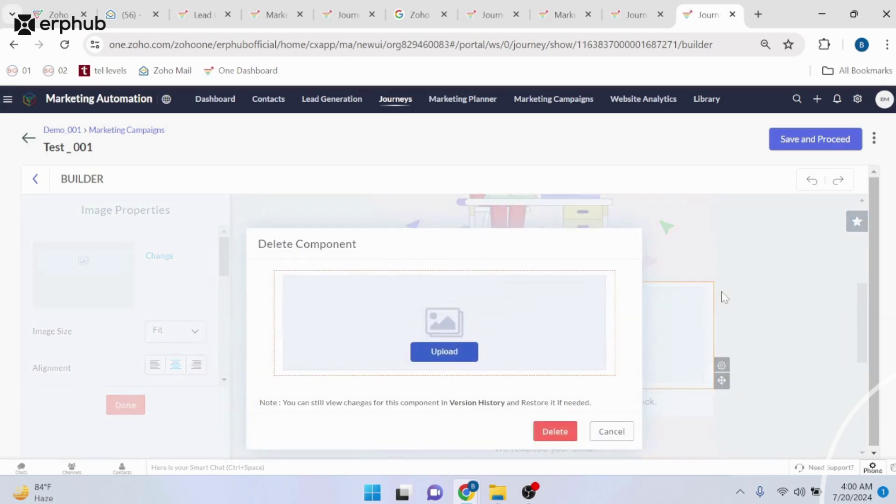
click(560, 430)
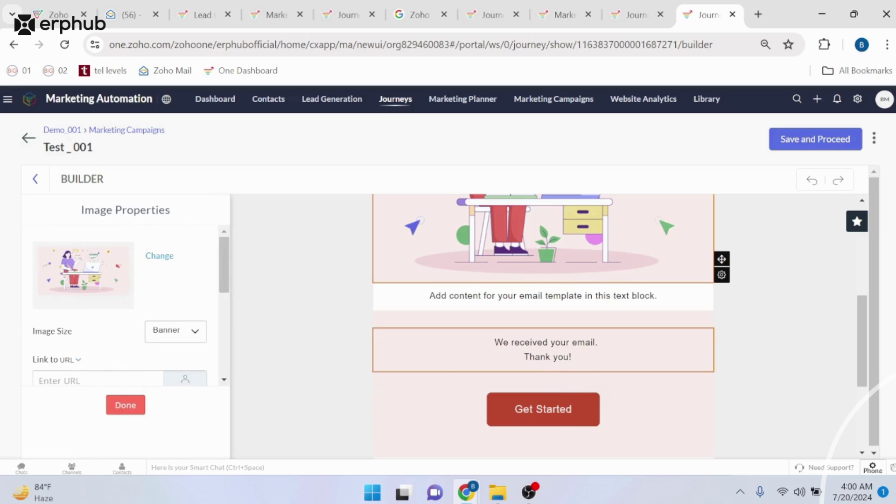
- Close the banner image's properties and save the email design to proceed to the campaign configuration
scroll(586, 370, up, 6)
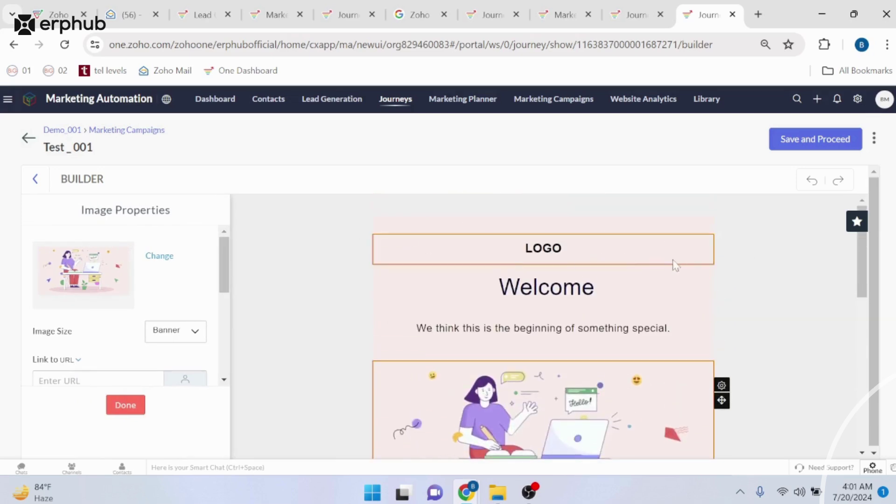
click(134, 410)
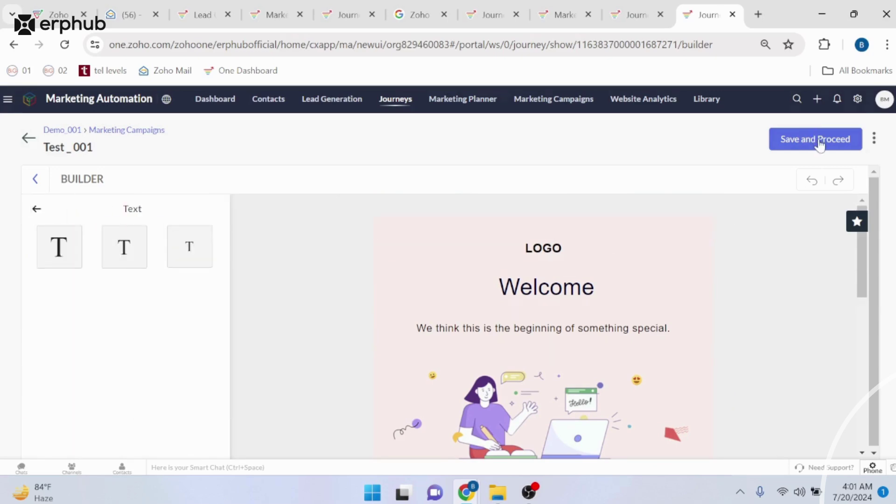
click(819, 143)
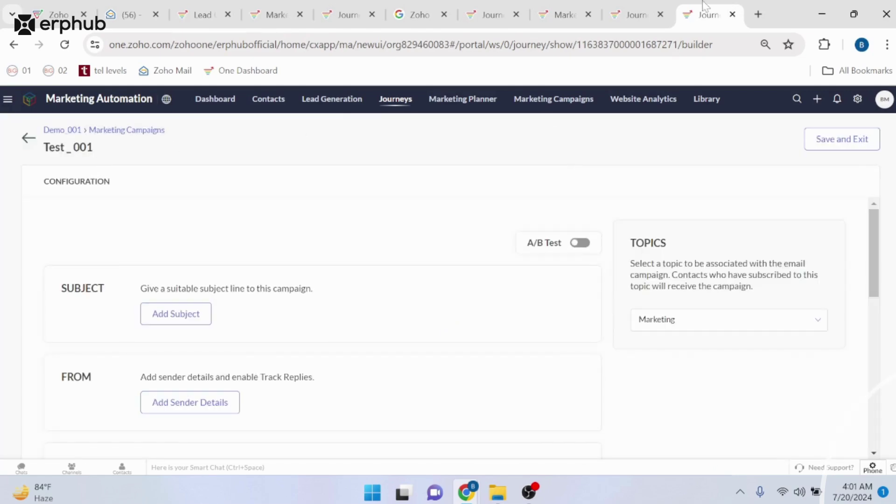
click(630, 5)
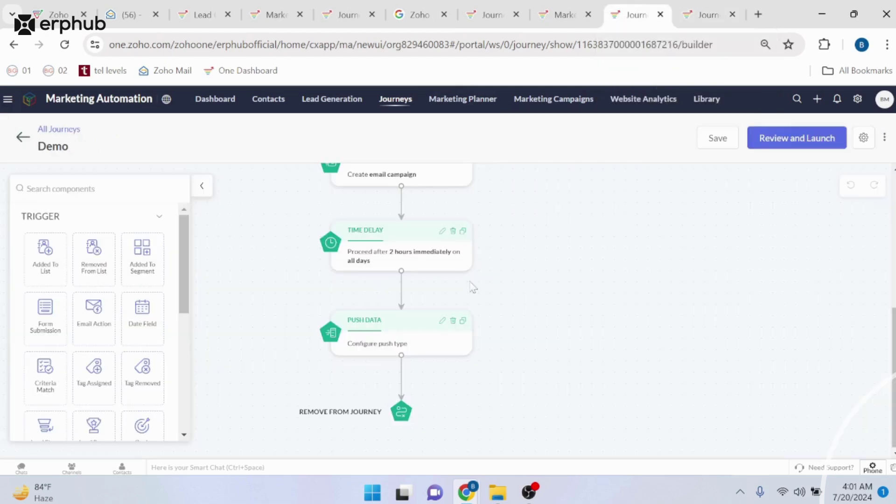
click(563, 15)
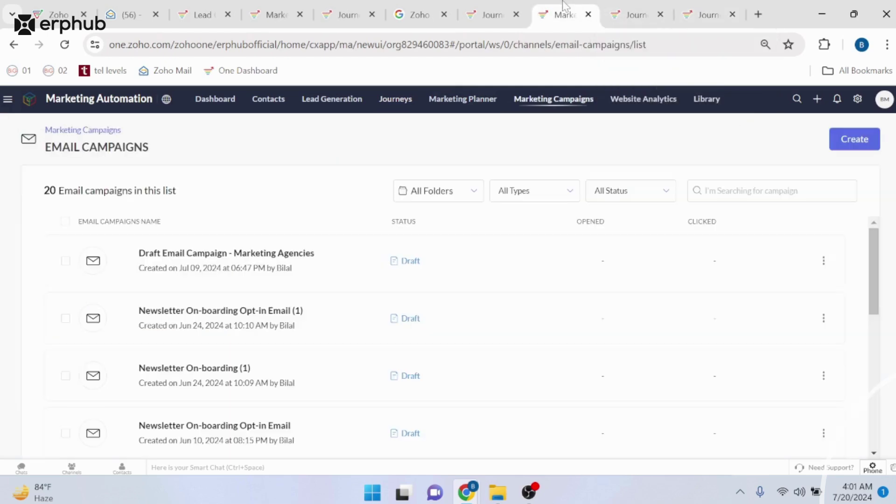
click(484, 6)
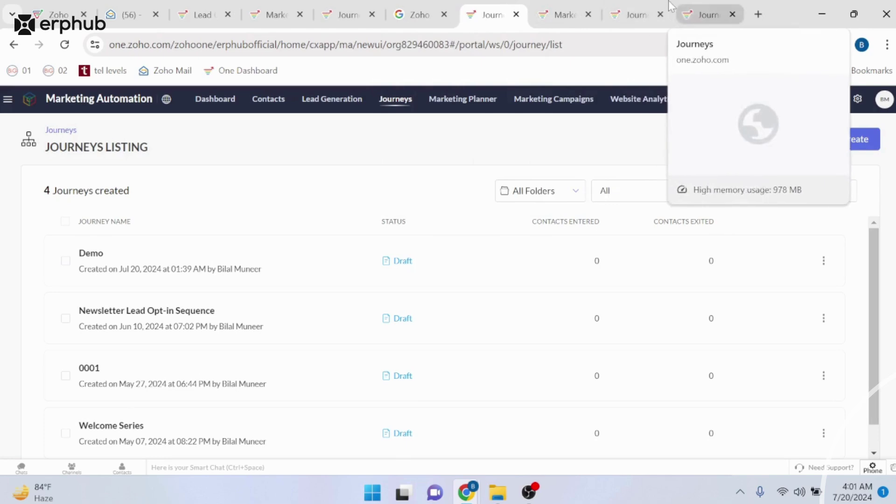
click(637, 12)
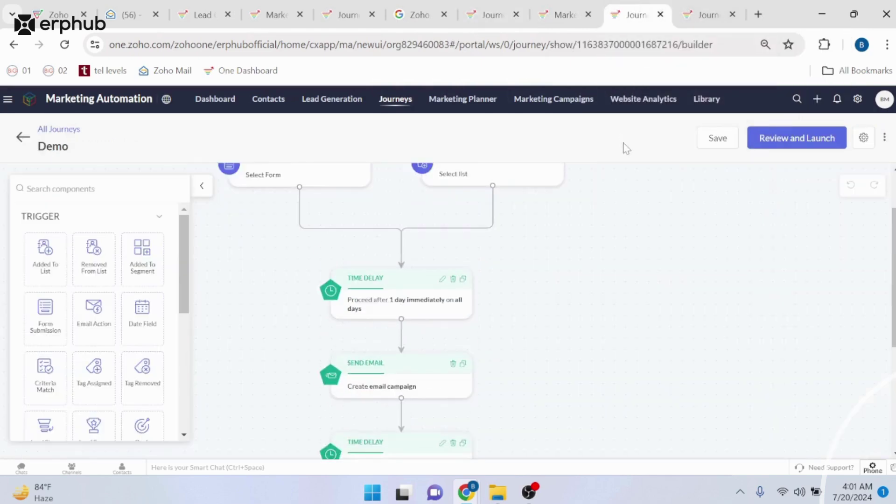
click(688, 7)
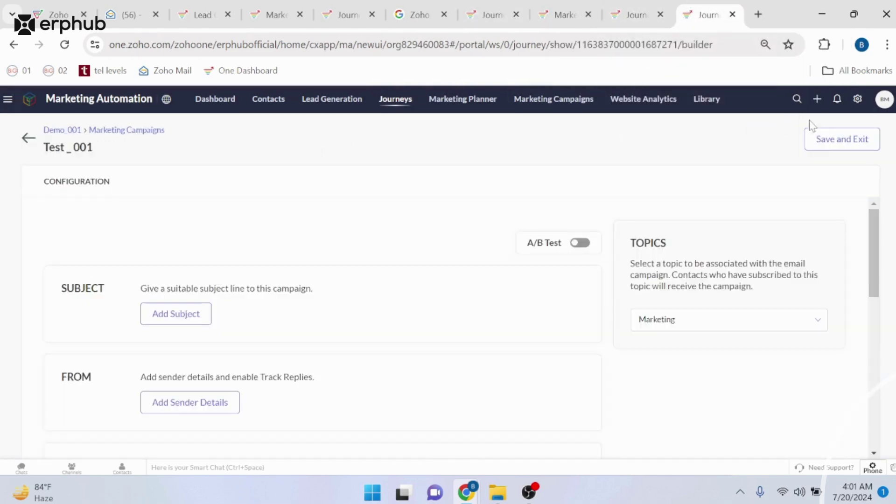
- Save the Test _ 001 campaign and exit its configuration to the Demo_001 journey
click(822, 148)
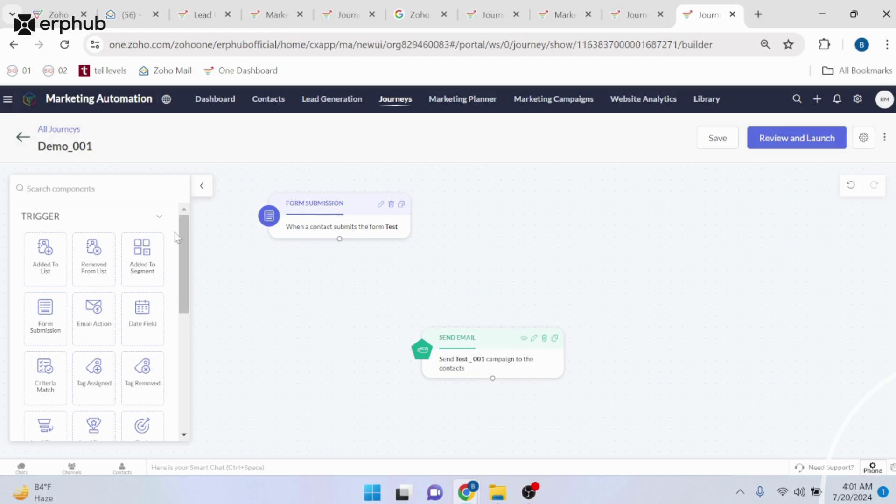
- Add a Criteria Match trigger to the journey canvas below the Form Submission trigger
scroll(97, 309, down, 2)
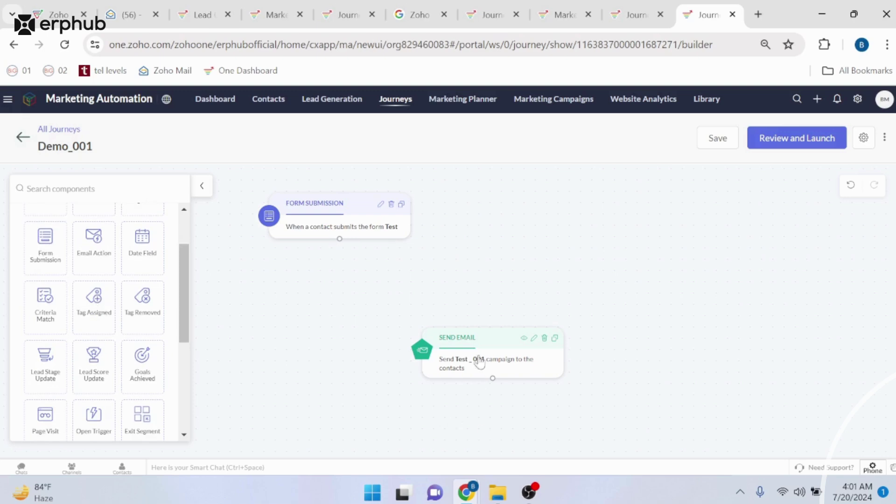
scroll(94, 354, down, 2)
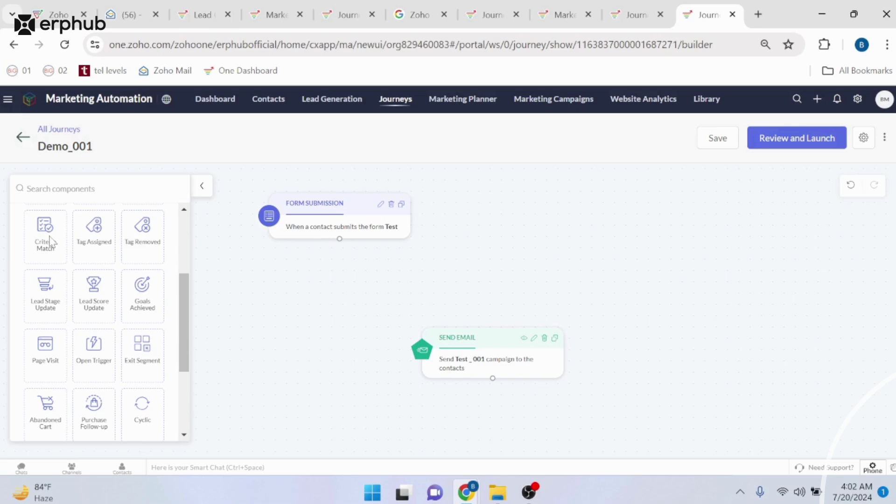
drag(50, 241, 198, 318)
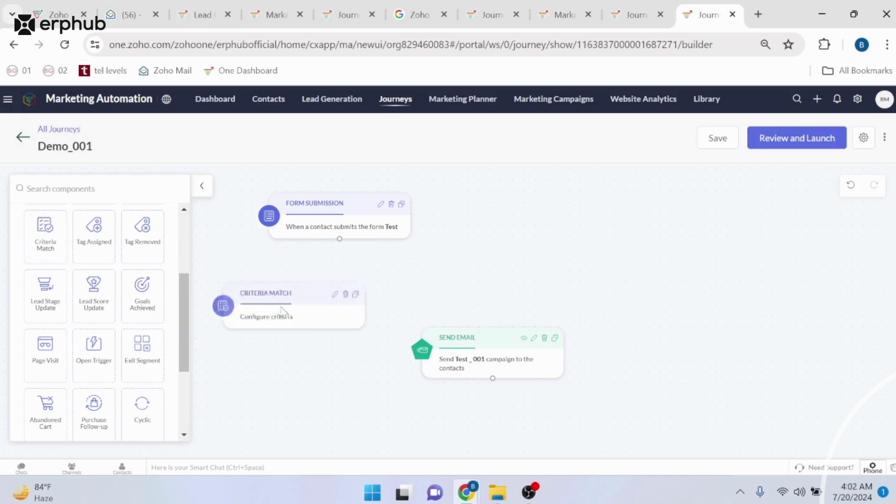
- Open the Criteria Match trigger's settings and examine the available contact, popup and email campaign criteria
click(335, 295)
click(596, 222)
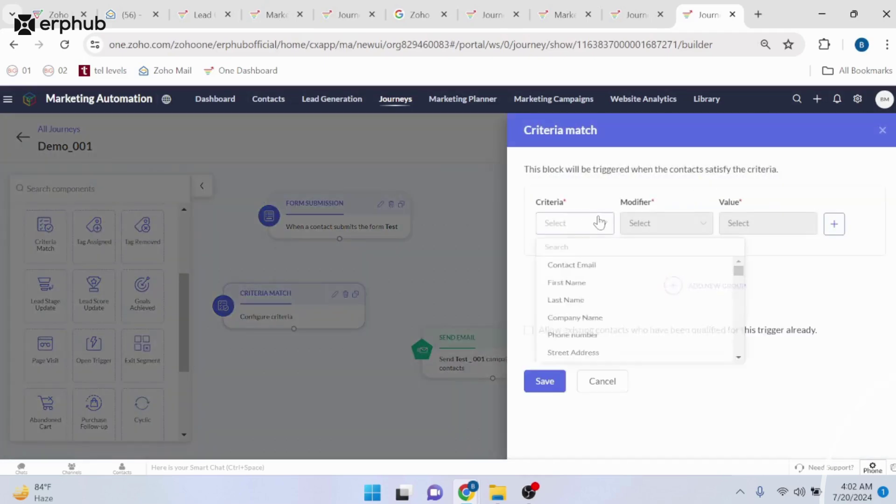
scroll(609, 318, down, 3)
scroll(610, 332, down, 10)
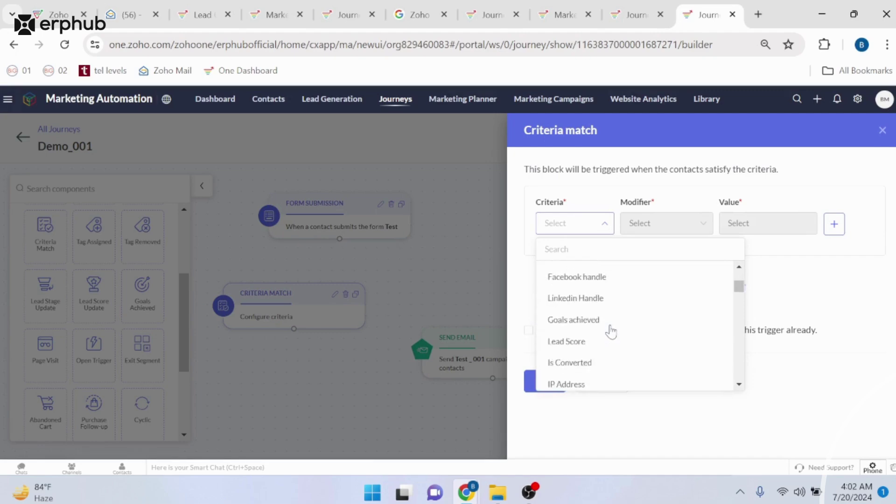
scroll(611, 331, down, 8)
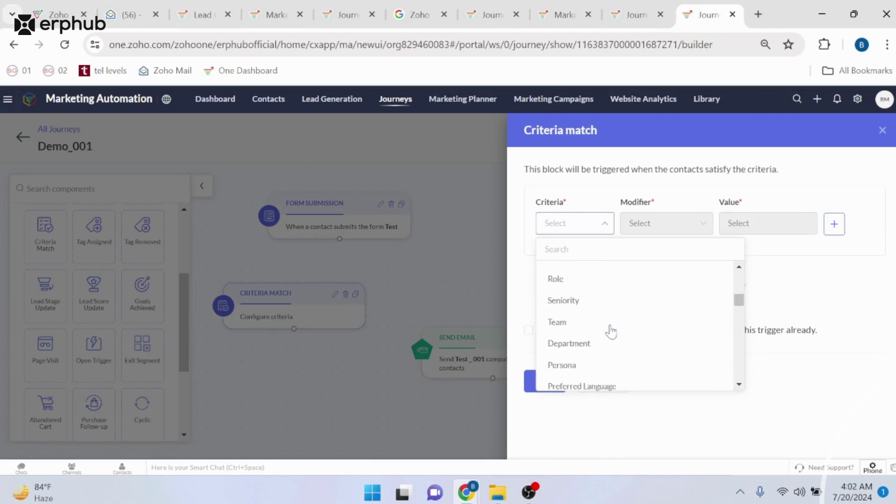
scroll(612, 332, down, 10)
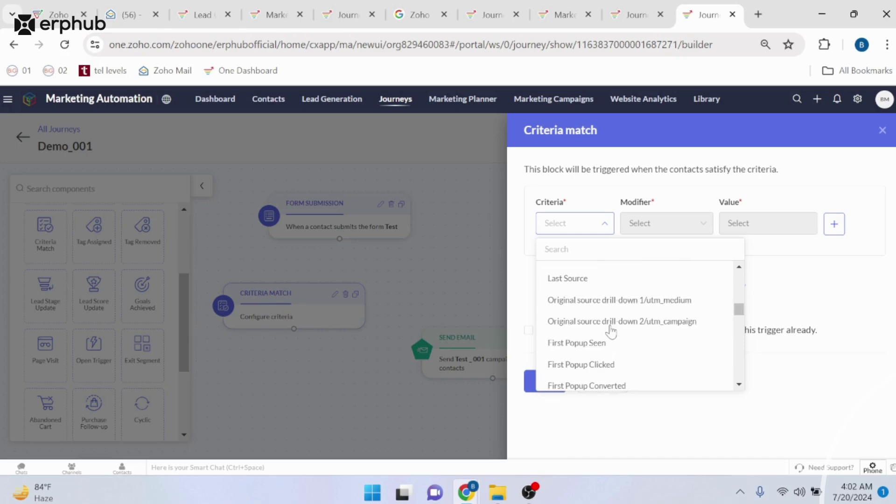
scroll(618, 346, down, 3)
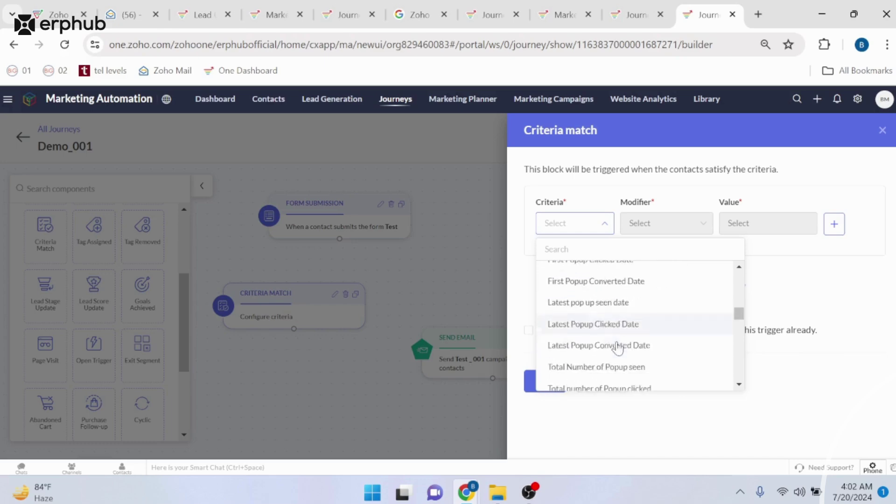
scroll(618, 347, up, 3)
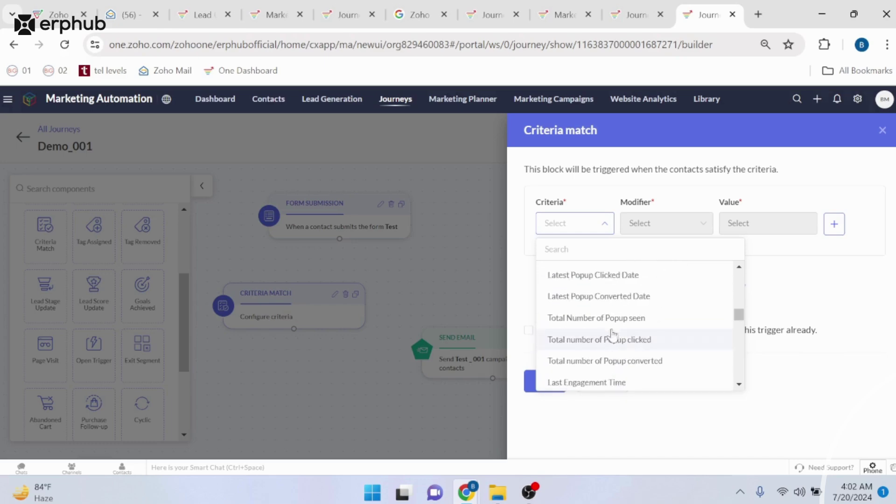
scroll(611, 308, up, 2)
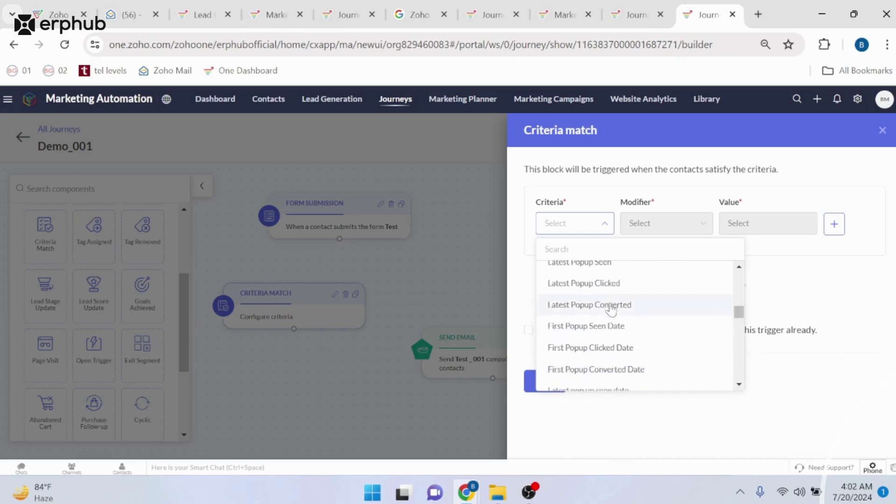
scroll(611, 308, down, 6)
scroll(611, 308, down, 10)
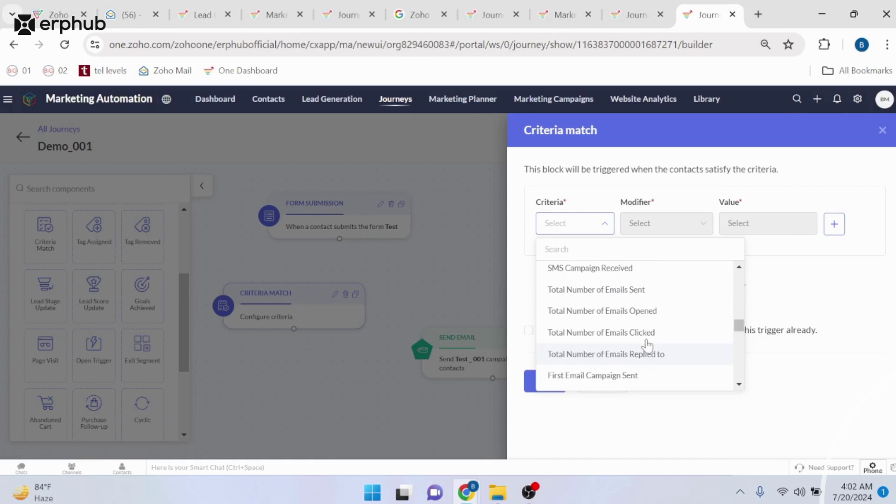
scroll(631, 336, down, 3)
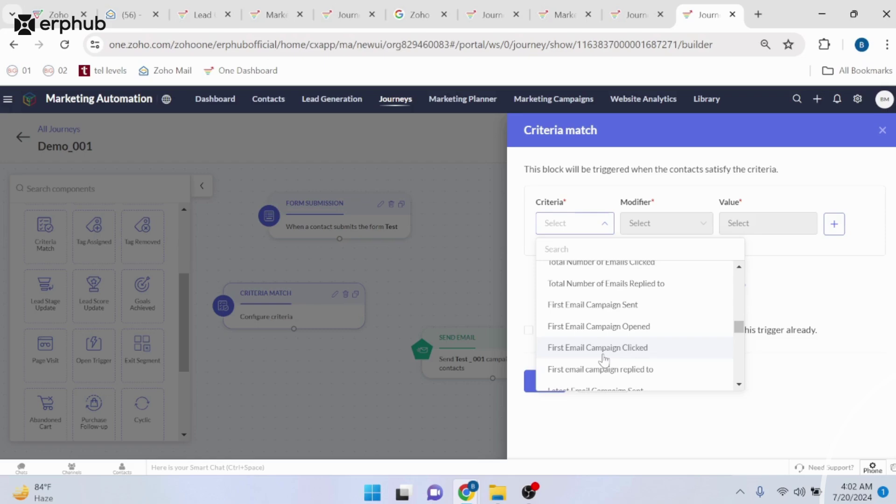
scroll(604, 360, down, 3)
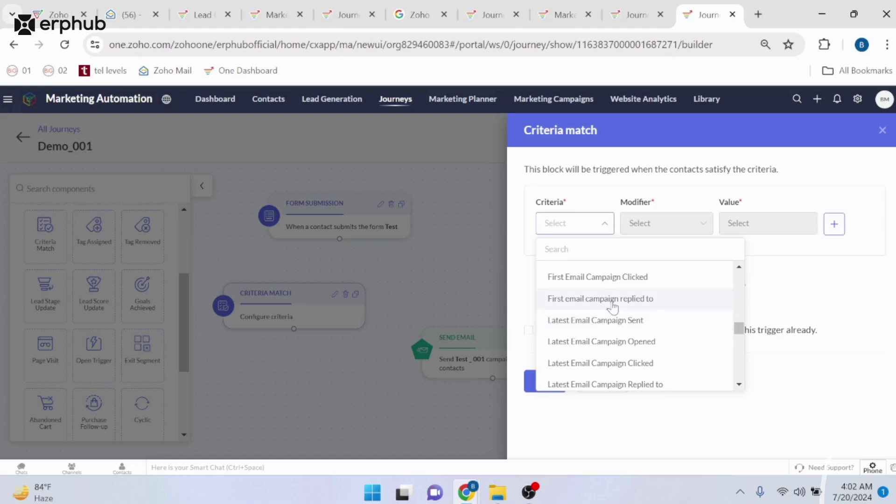
click(600, 280)
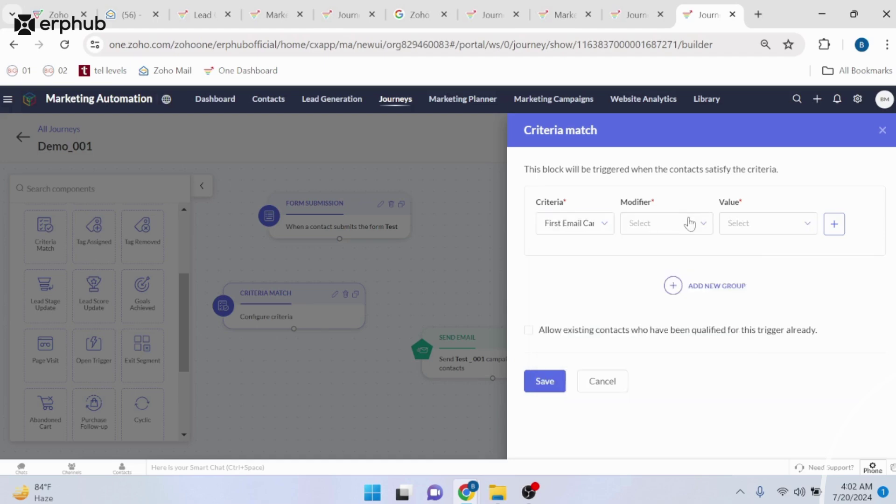
click(691, 224)
click(692, 247)
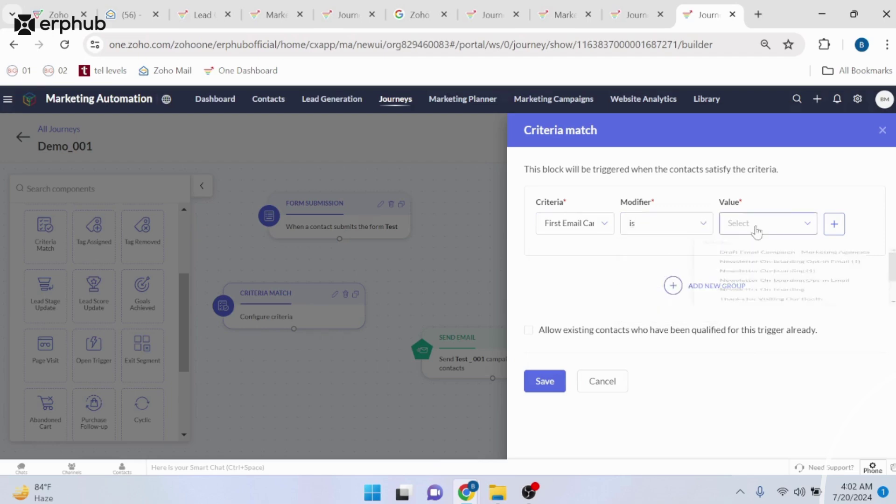
click(755, 229)
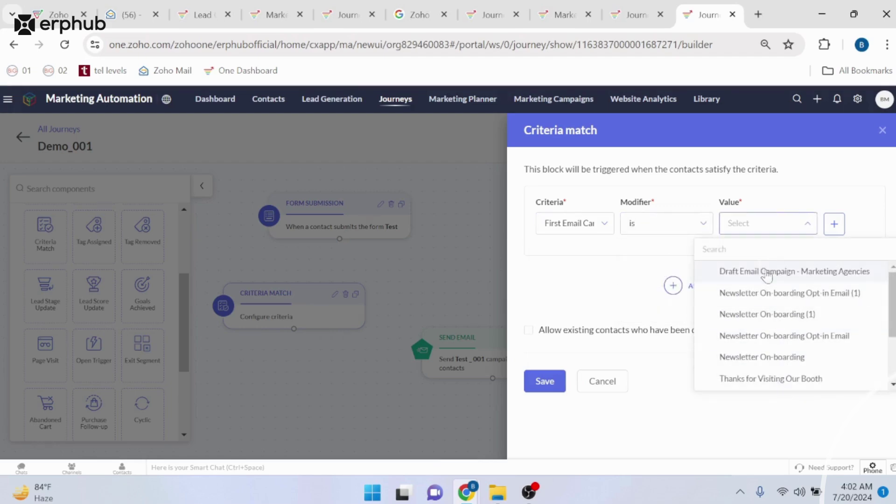
click(623, 294)
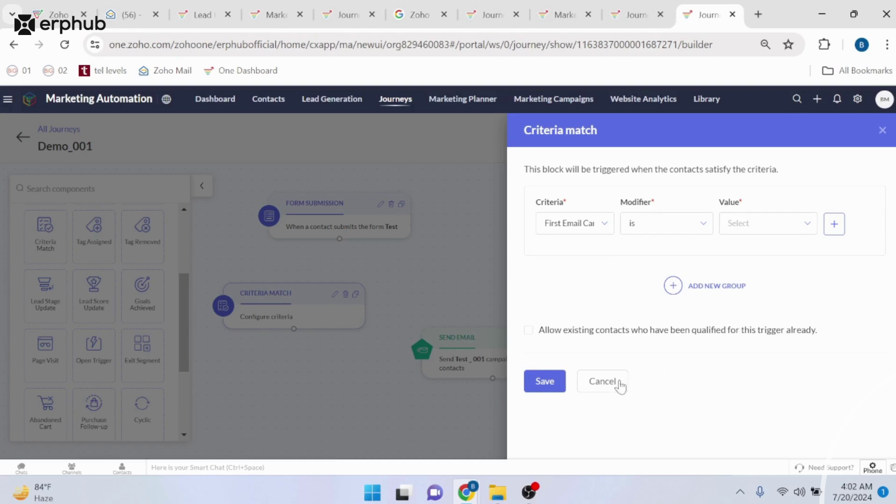
click(602, 380)
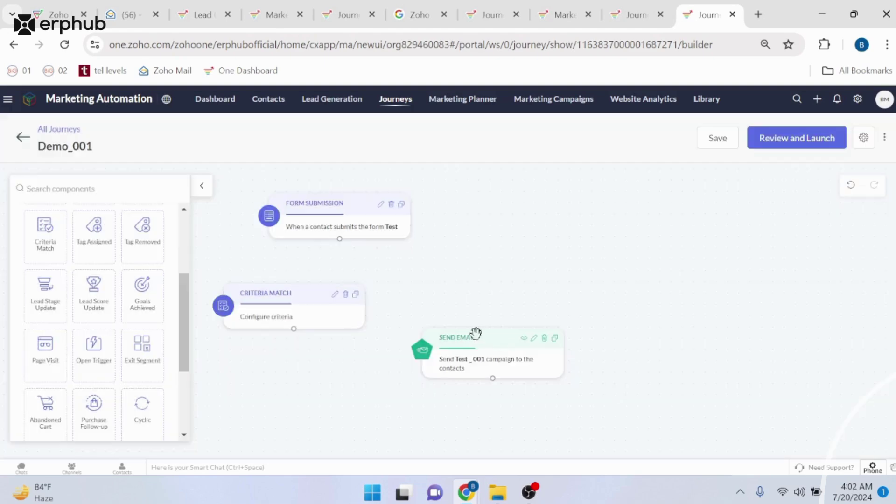
- Delete the Criteria Match trigger from the journey canvas
click(346, 295)
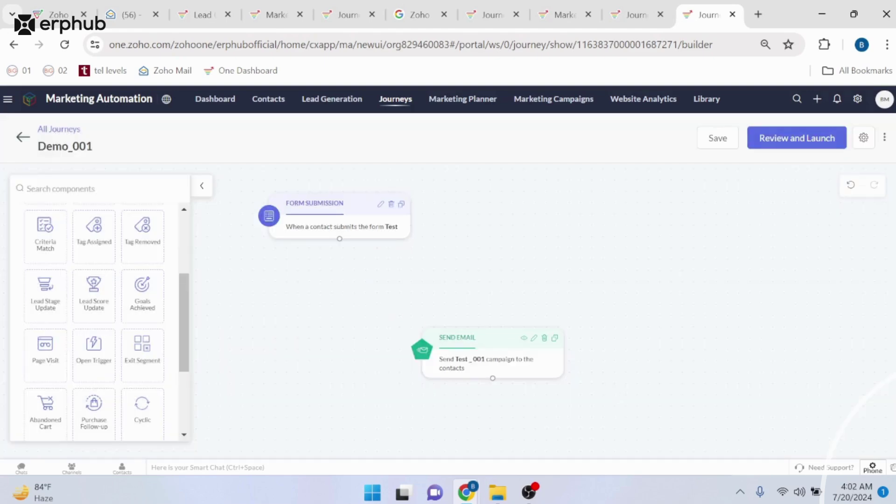
drag(60, 359, 663, 245)
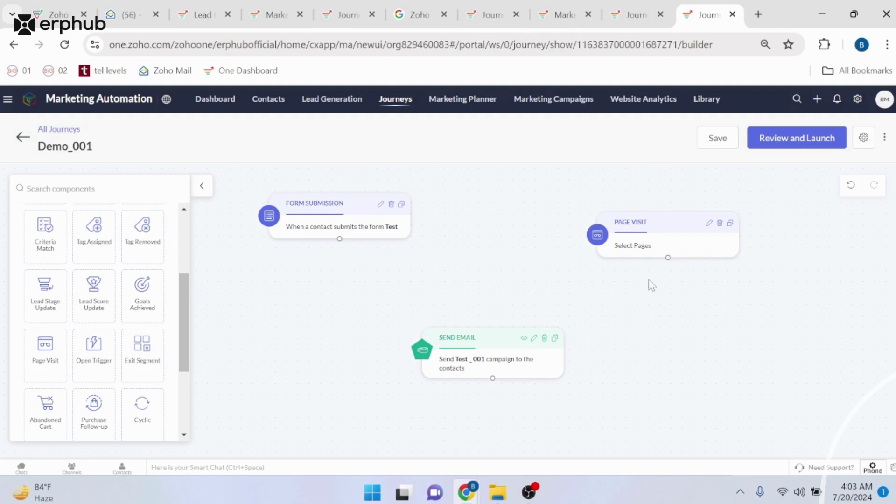
click(708, 223)
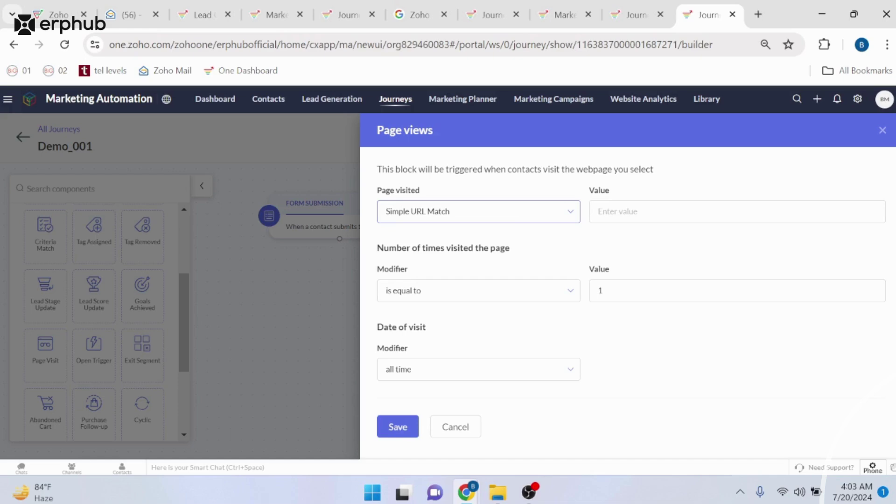
click(460, 430)
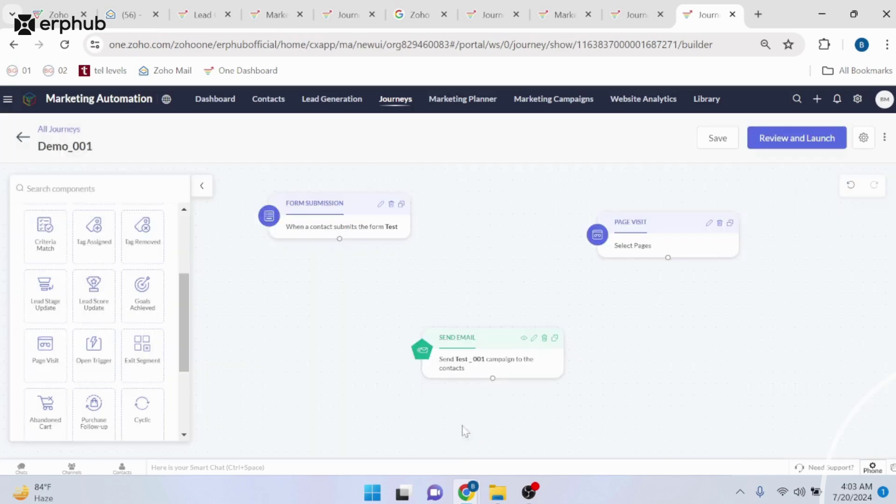
click(719, 224)
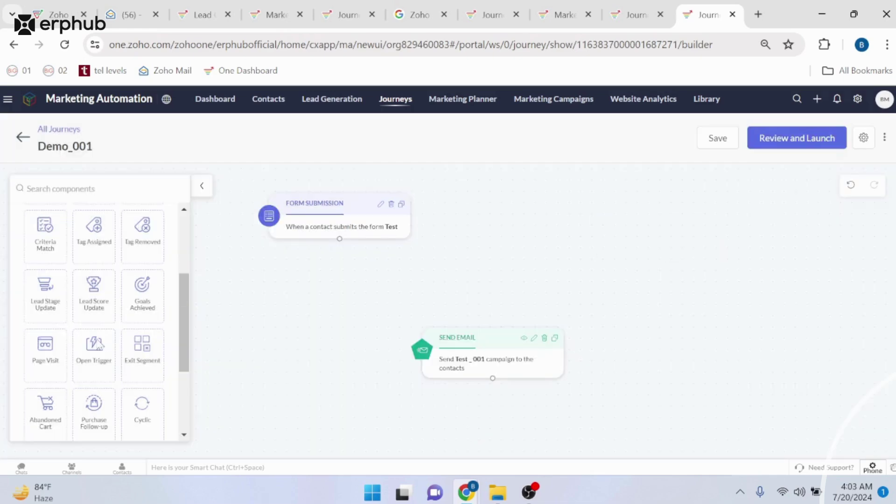
- Look through the trigger, action and process components available for the journey
scroll(55, 379, down, 1)
scroll(57, 379, down, 3)
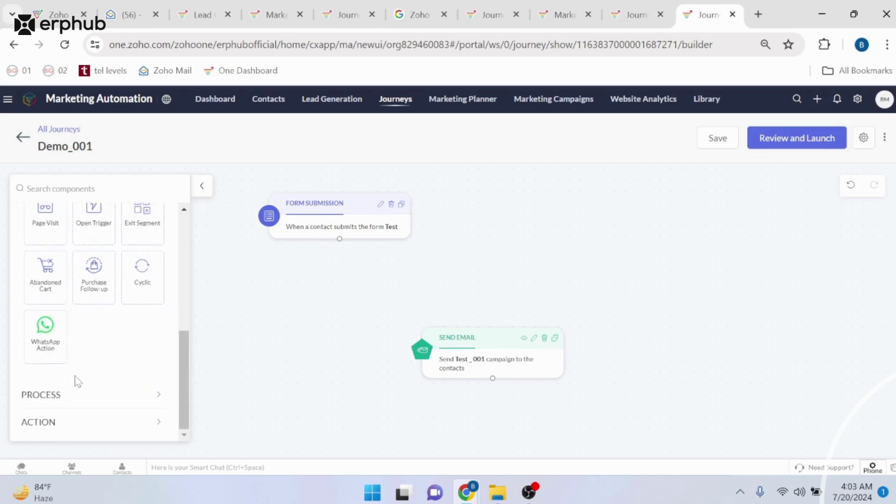
scroll(130, 306, up, 4)
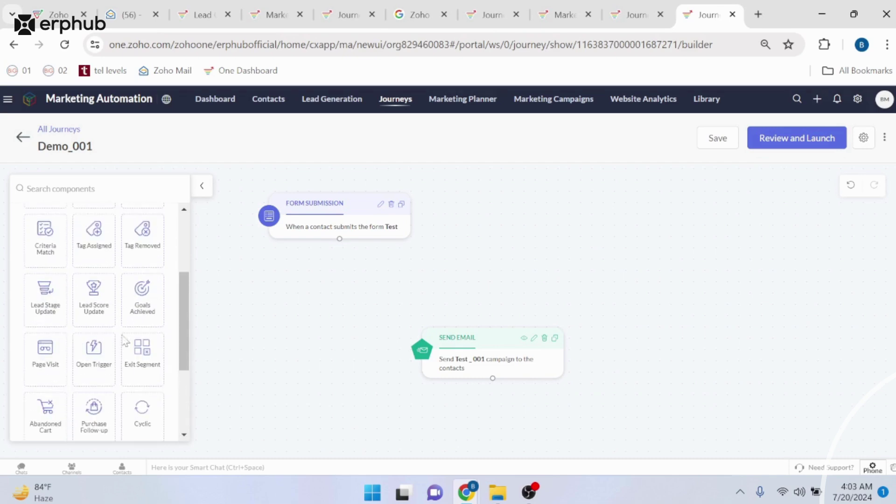
scroll(110, 313, up, 4)
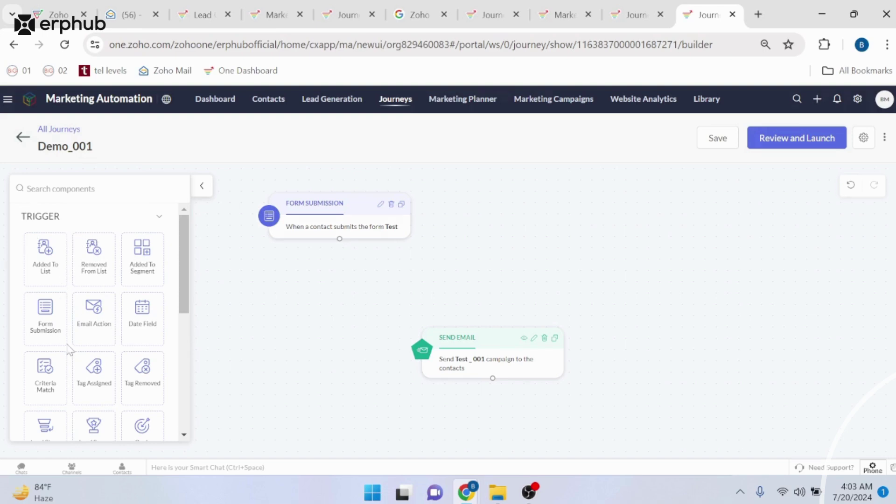
scroll(76, 351, down, 5)
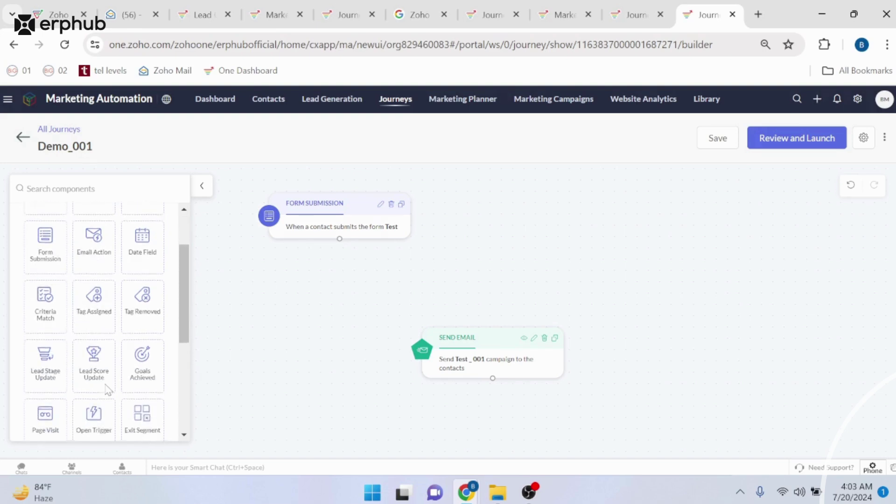
scroll(108, 390, down, 2)
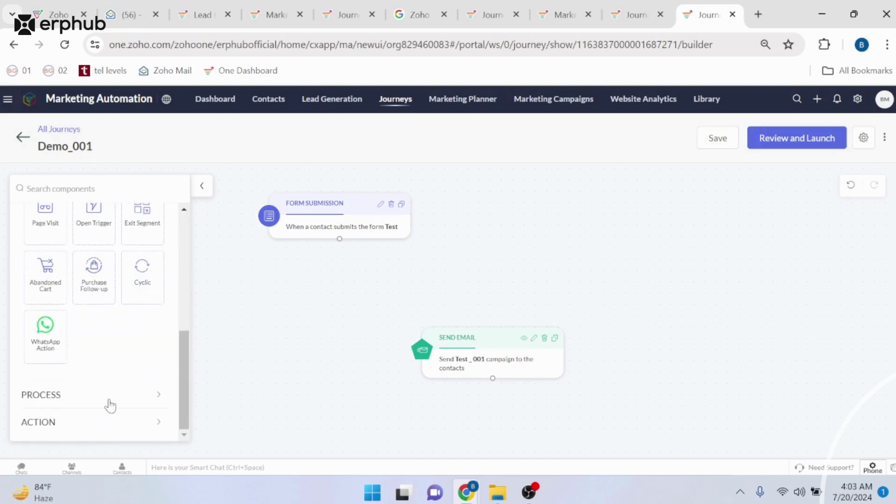
click(80, 423)
scroll(116, 383, down, 3)
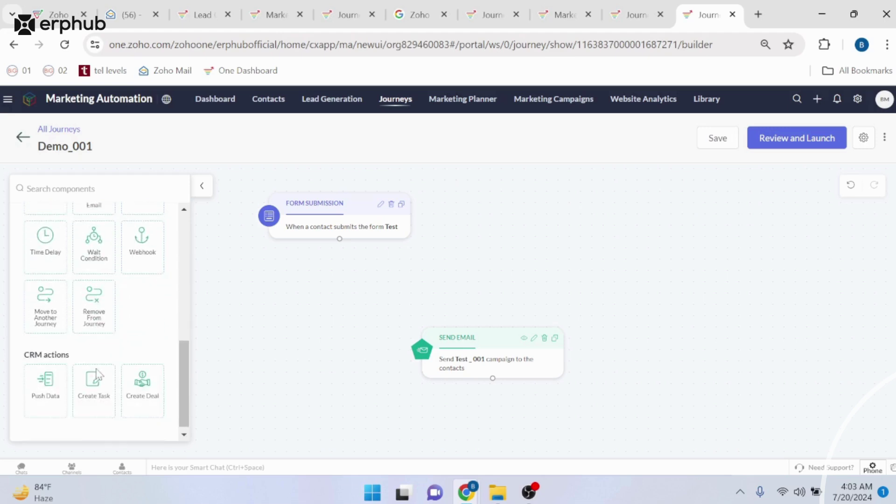
scroll(121, 383, up, 3)
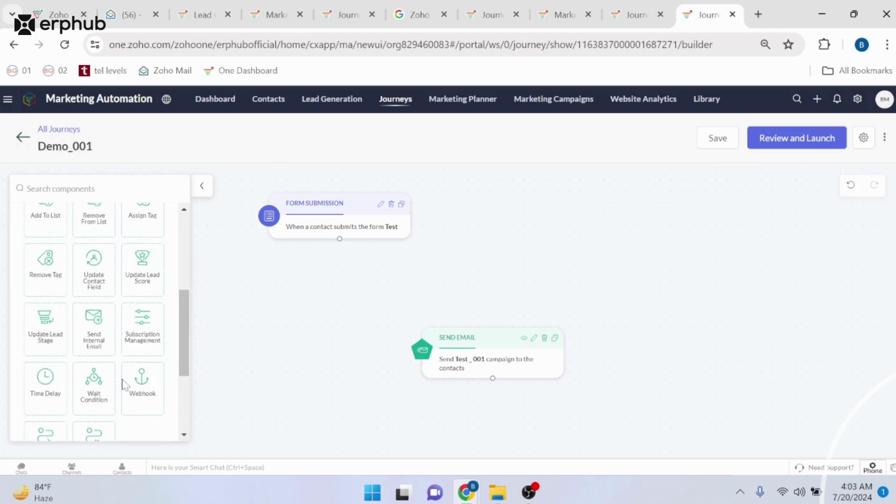
scroll(116, 369, up, 2)
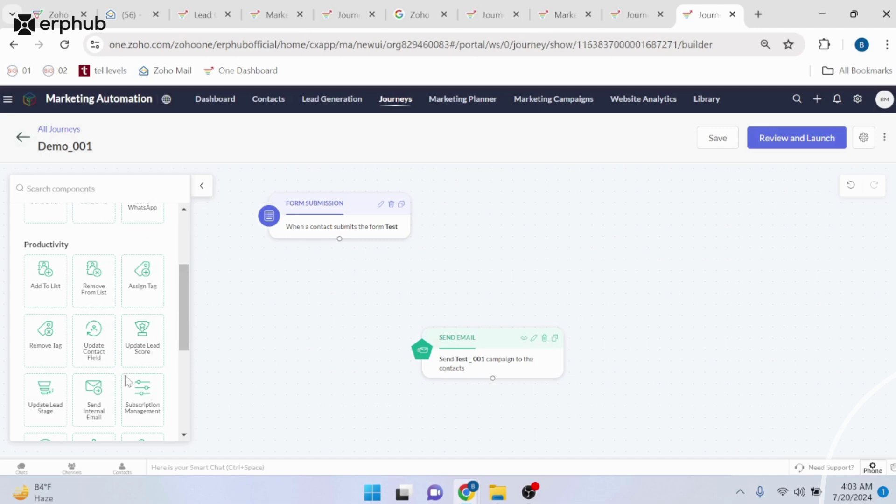
scroll(108, 357, up, 2)
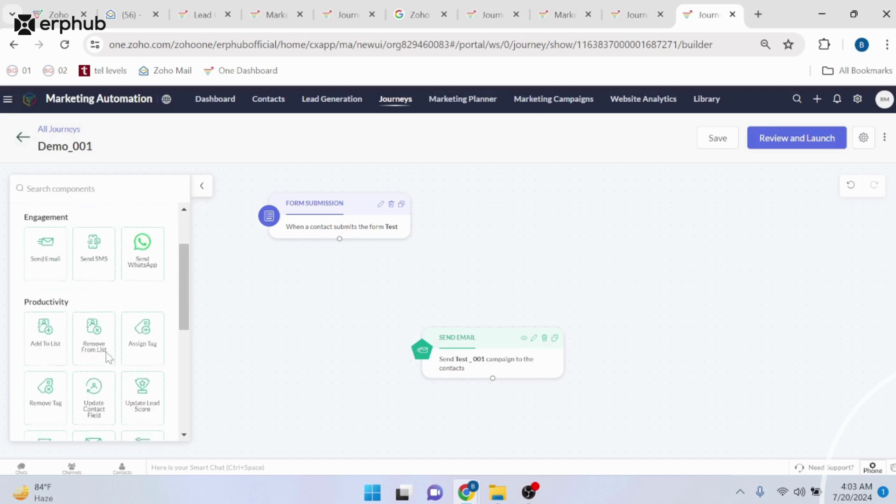
scroll(107, 356, up, 3)
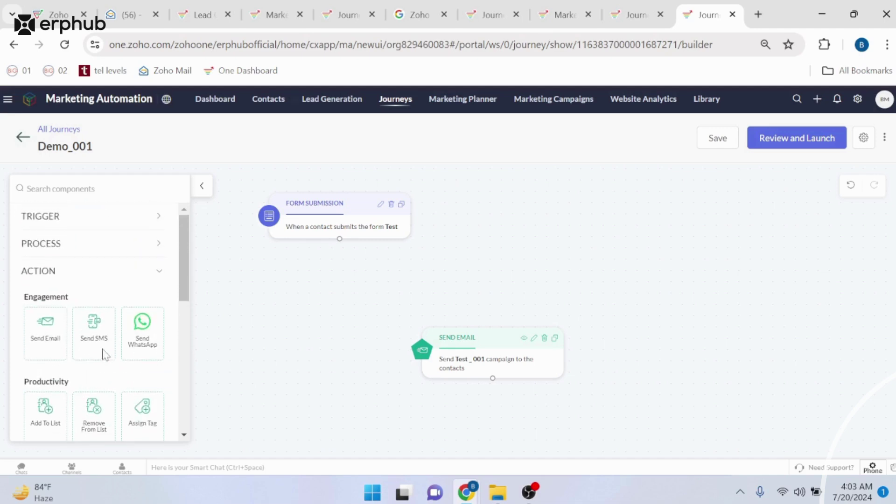
click(80, 246)
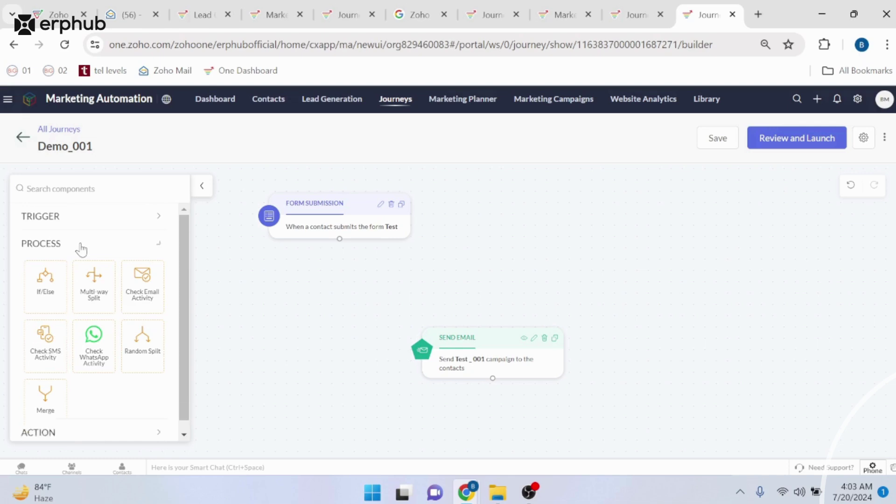
- Add a Time Delay action to the canvas below the Form Submission trigger and try to connect the trigger to it
click(80, 249)
click(80, 279)
scroll(81, 280, down, 5)
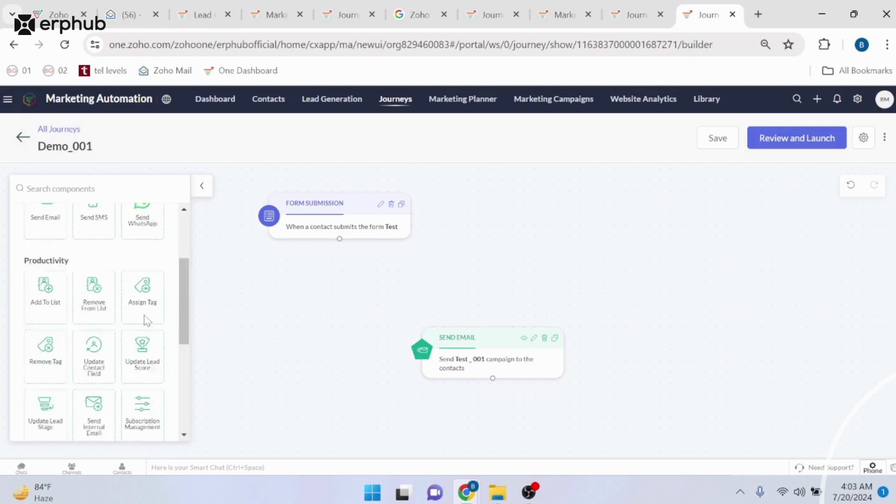
scroll(148, 322, down, 3)
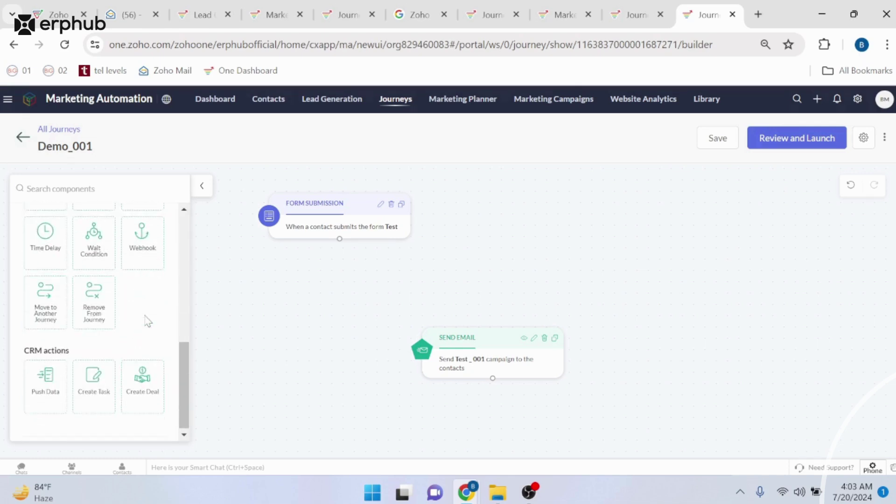
drag(46, 233, 306, 294)
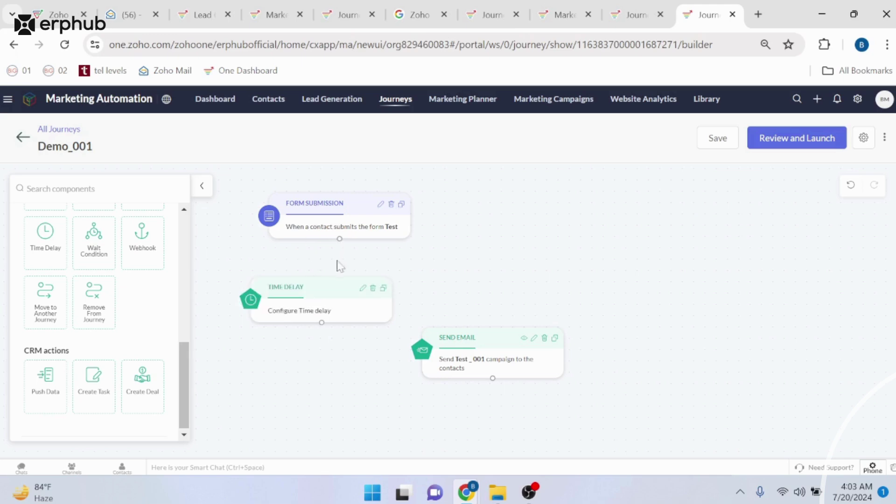
drag(340, 238, 360, 292)
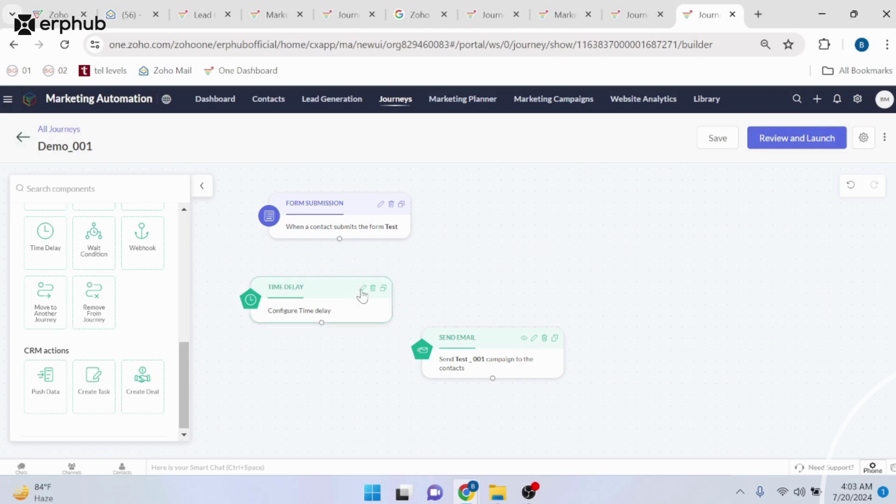
- Open the Time Delay action's settings and add Saturday and Sunday to the days on which it runs
click(363, 289)
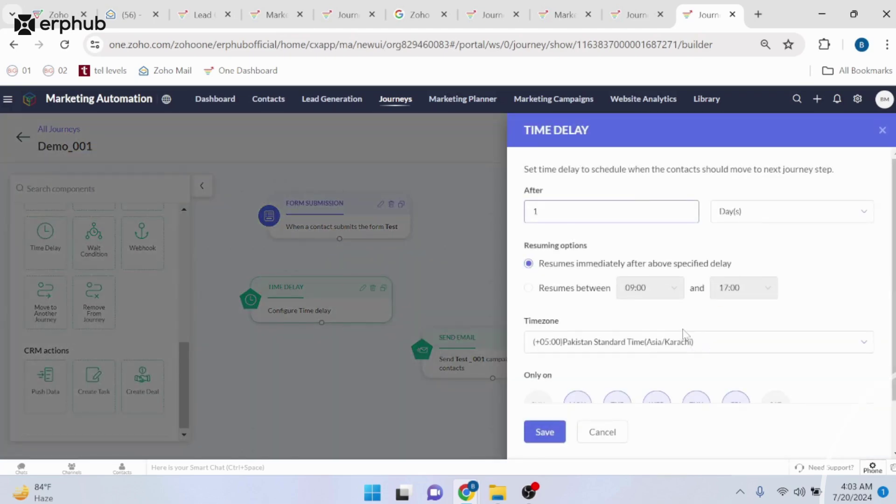
scroll(672, 334, down, 1)
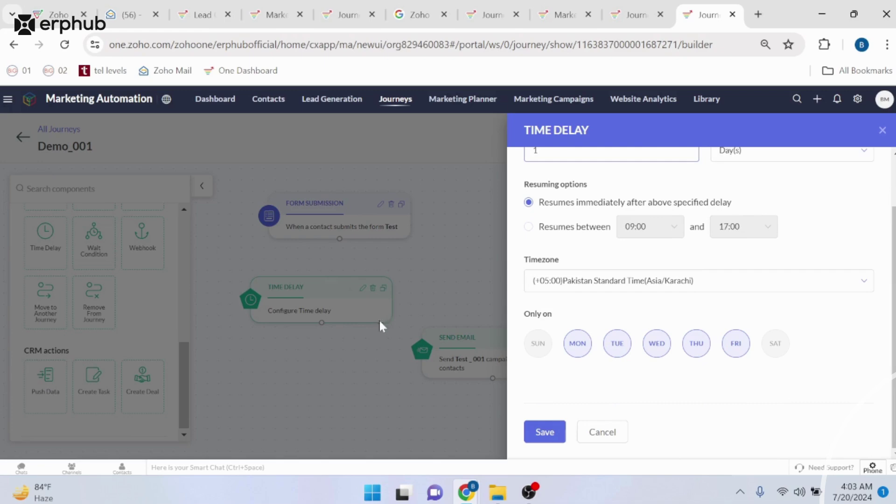
scroll(622, 307, up, 1)
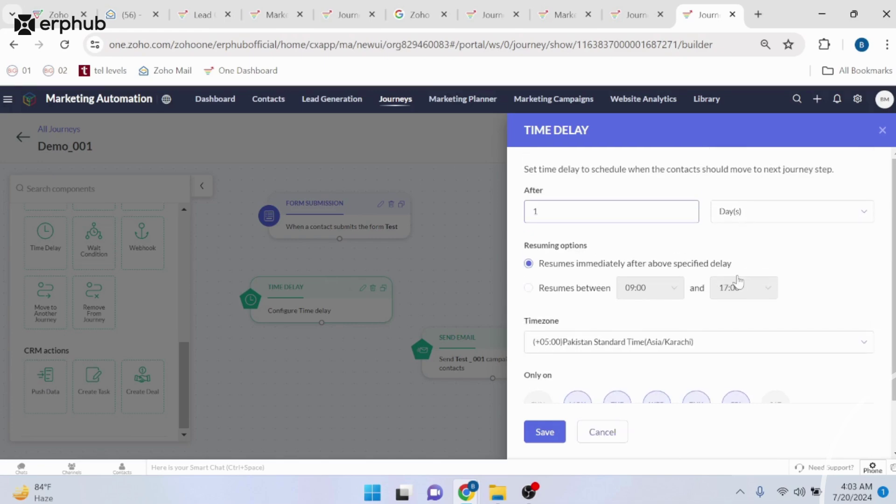
scroll(738, 281, down, 1)
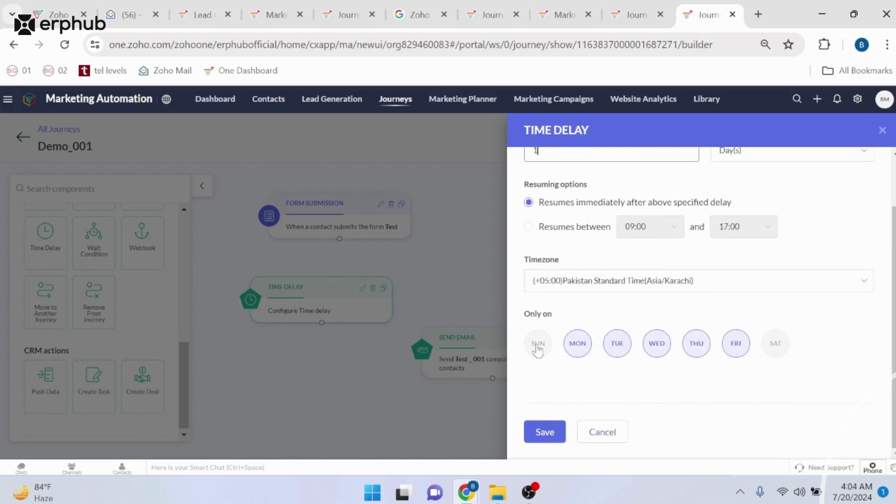
click(776, 348)
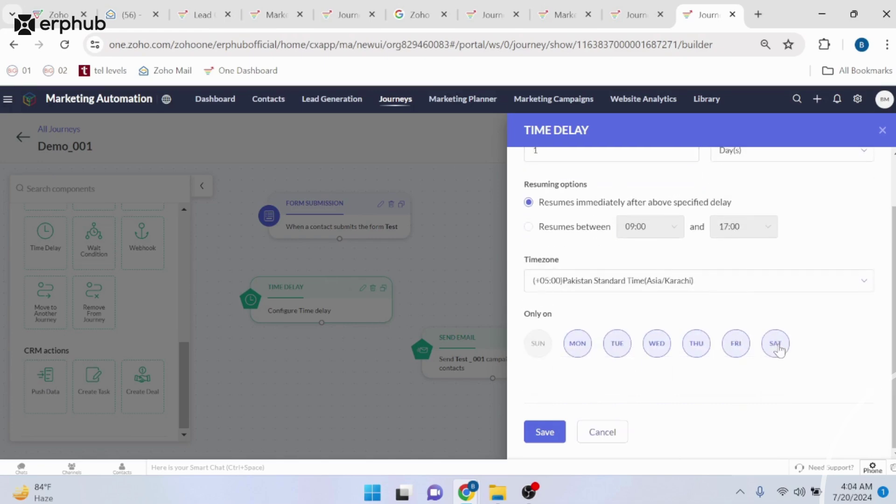
click(537, 345)
scroll(574, 413, up, 1)
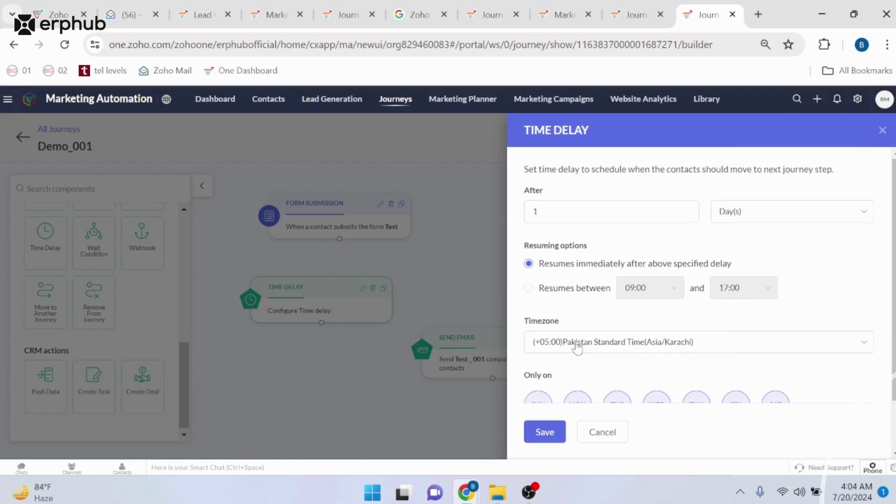
- Set the Time Delay's timezone to (+00:00)Greenwich Mean Time(Africa/Accra)
click(666, 344)
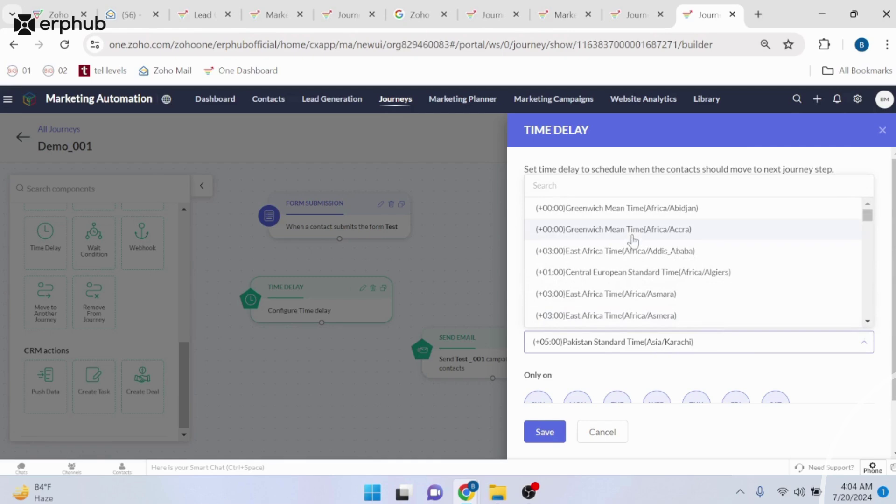
click(633, 233)
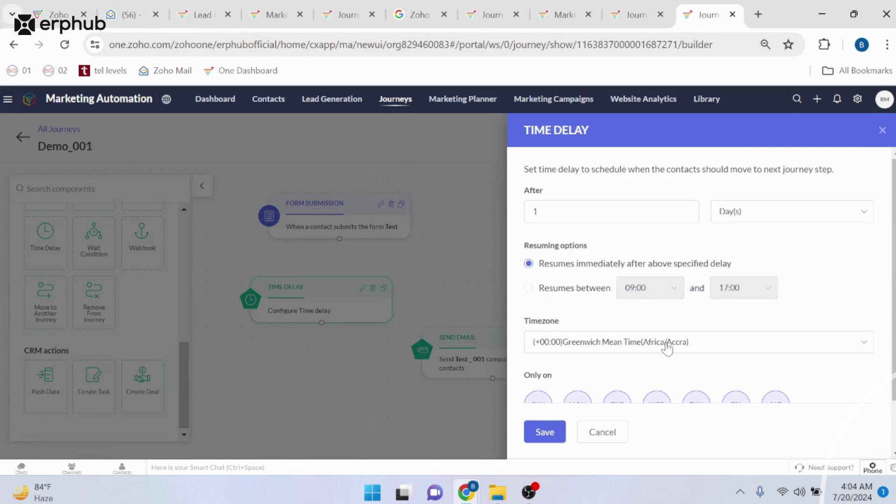
click(728, 342)
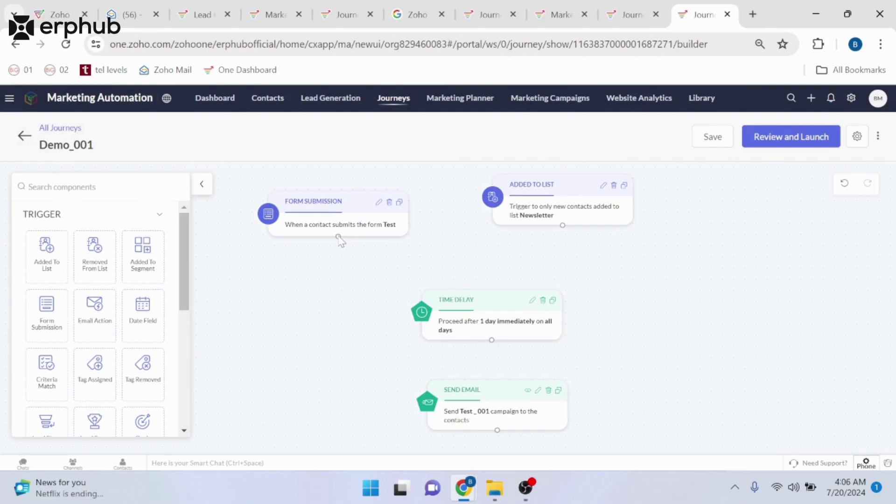
- Connect the Form Submission and Added To List triggers to the Time Delay action, and the Time Delay to the Send Email action
drag(338, 236, 562, 234)
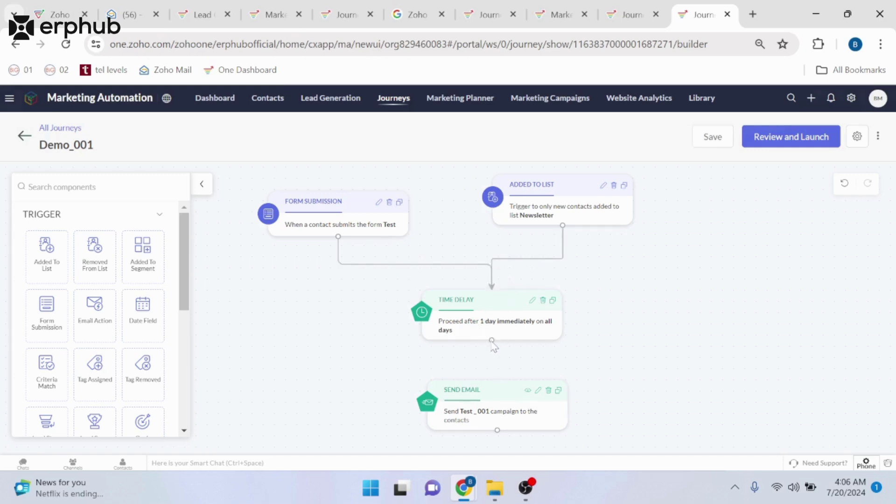
drag(492, 344, 494, 383)
- Look through the remaining trigger, process and action components, including the engagement, productivity and CRM actions
scroll(113, 304, down, 3)
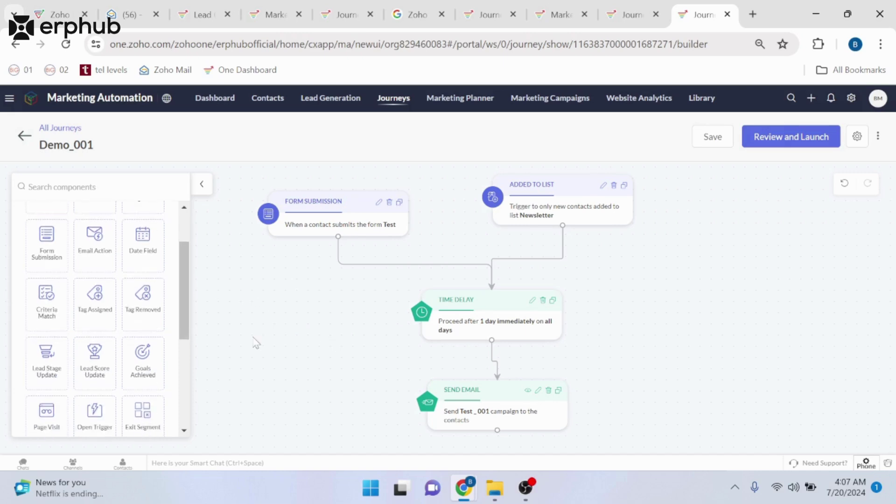
scroll(85, 335, down, 4)
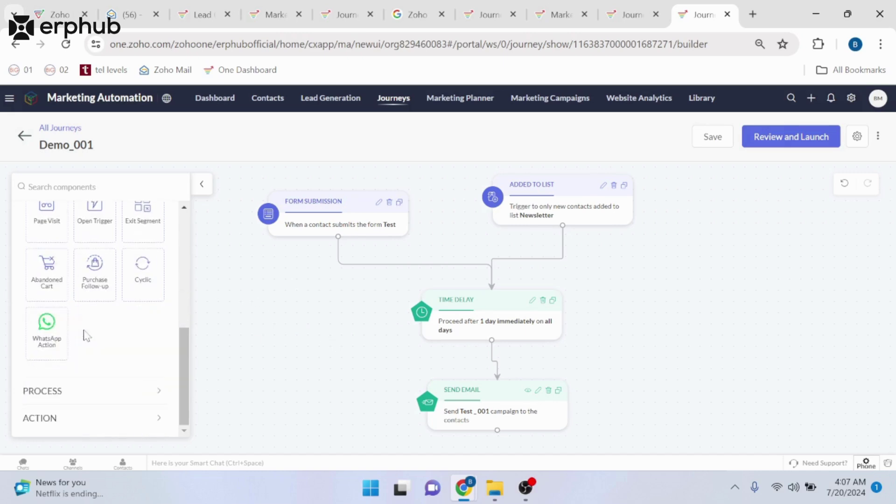
click(87, 396)
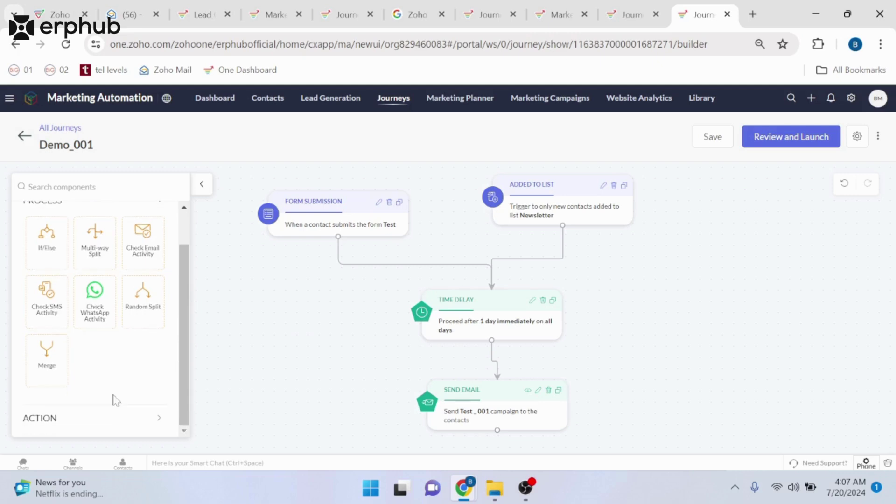
click(67, 419)
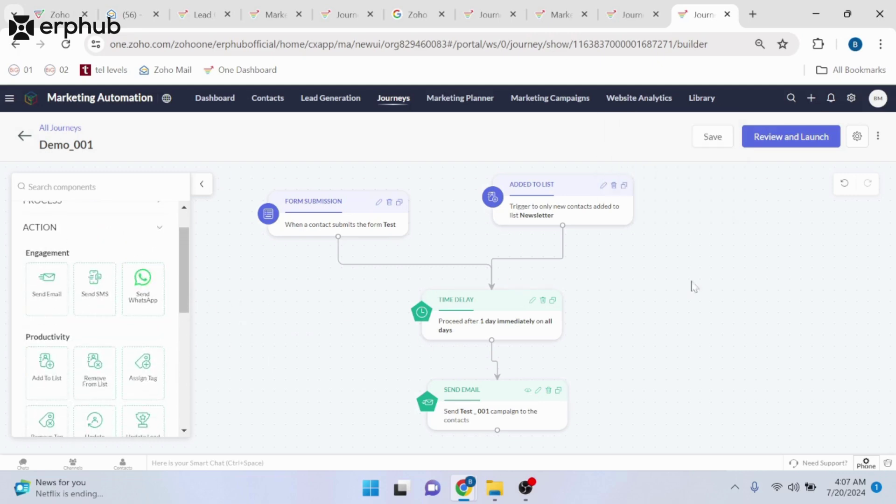
scroll(93, 327, down, 3)
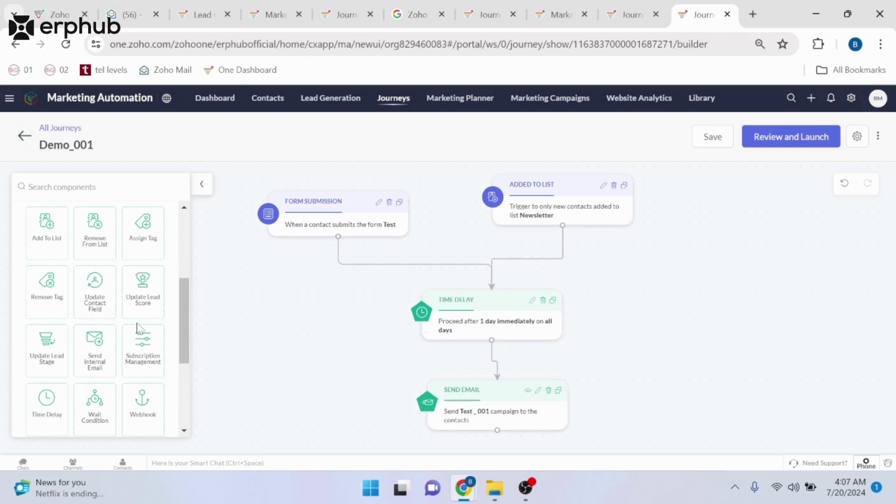
scroll(138, 328, down, 4)
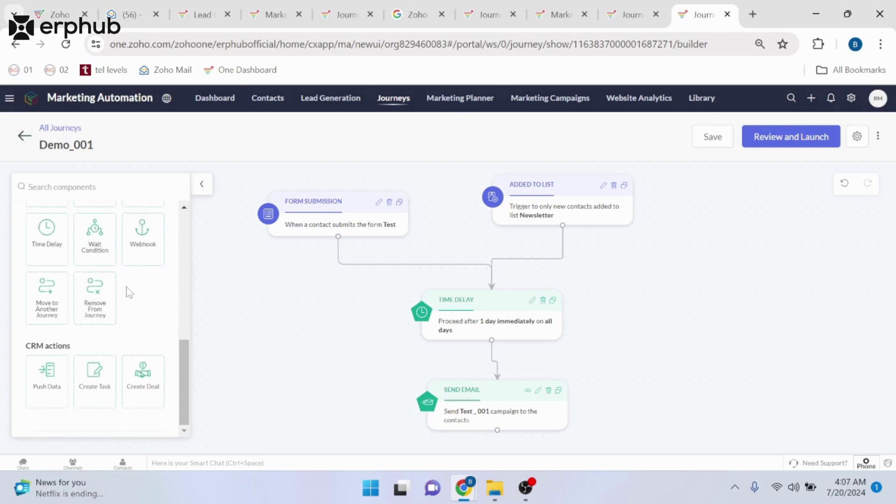
scroll(168, 320, up, 2)
scroll(168, 319, up, 3)
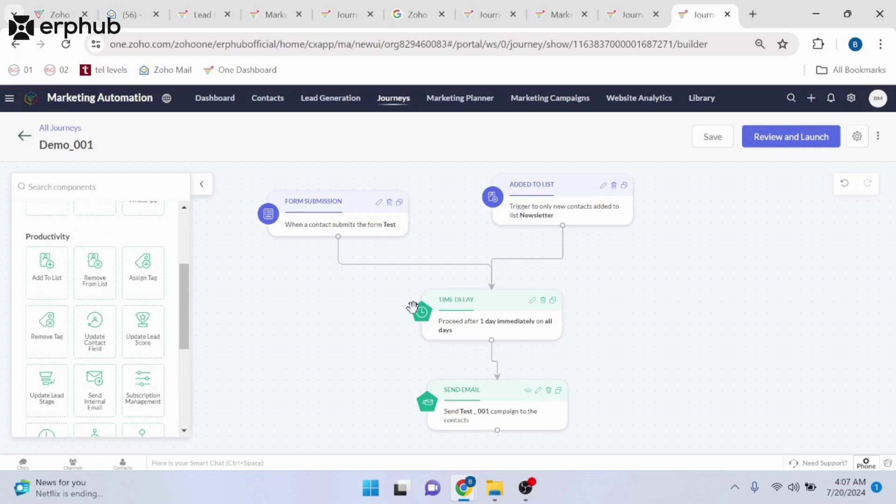
mouse_move(368, 277)
scroll(133, 308, up, 3)
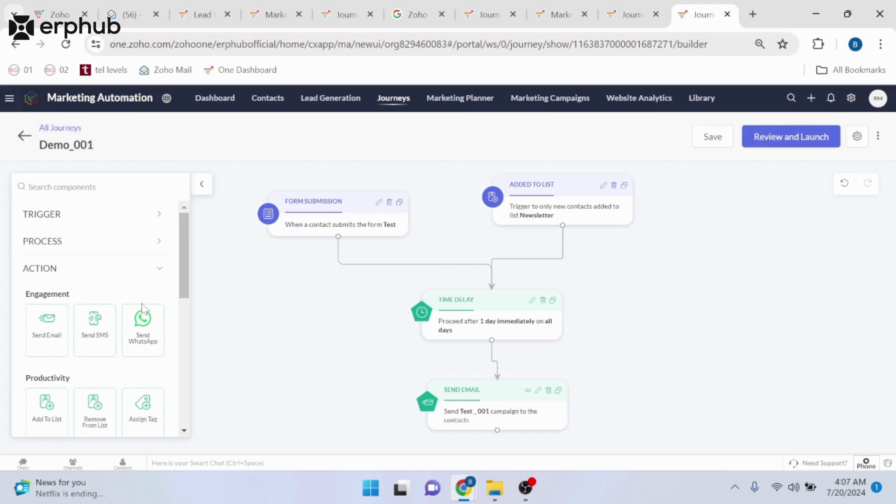
scroll(173, 311, down, 2)
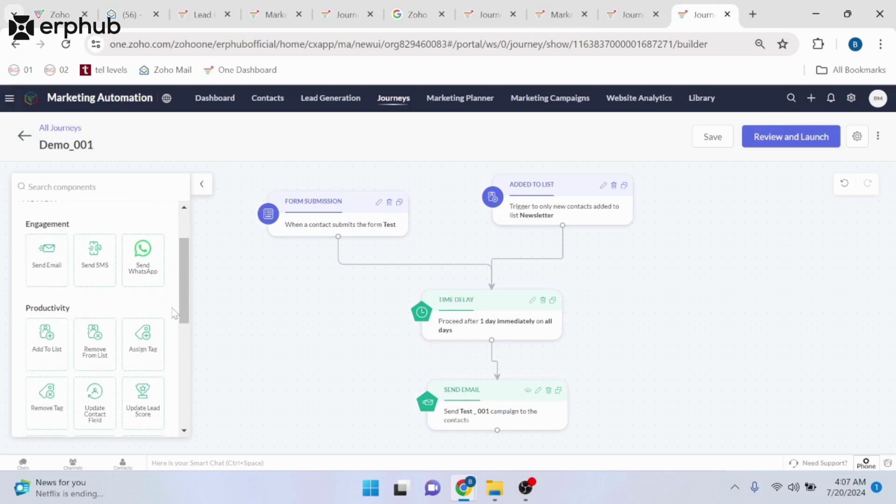
scroll(174, 311, down, 4)
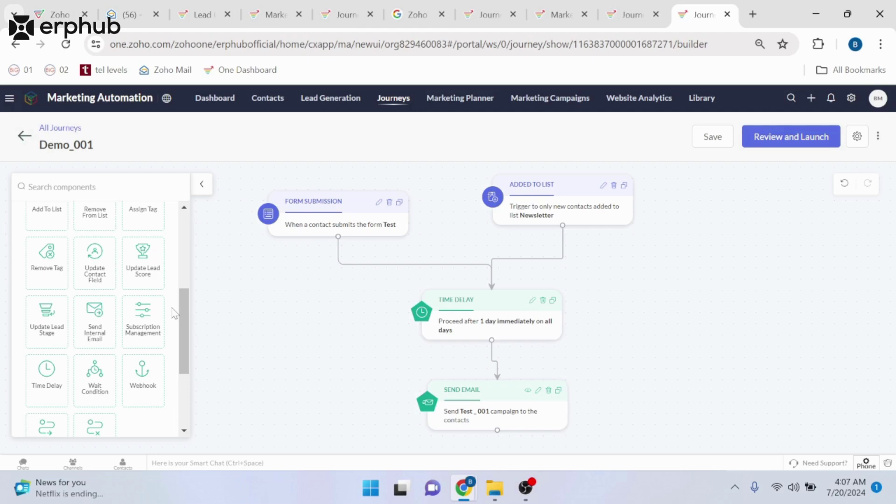